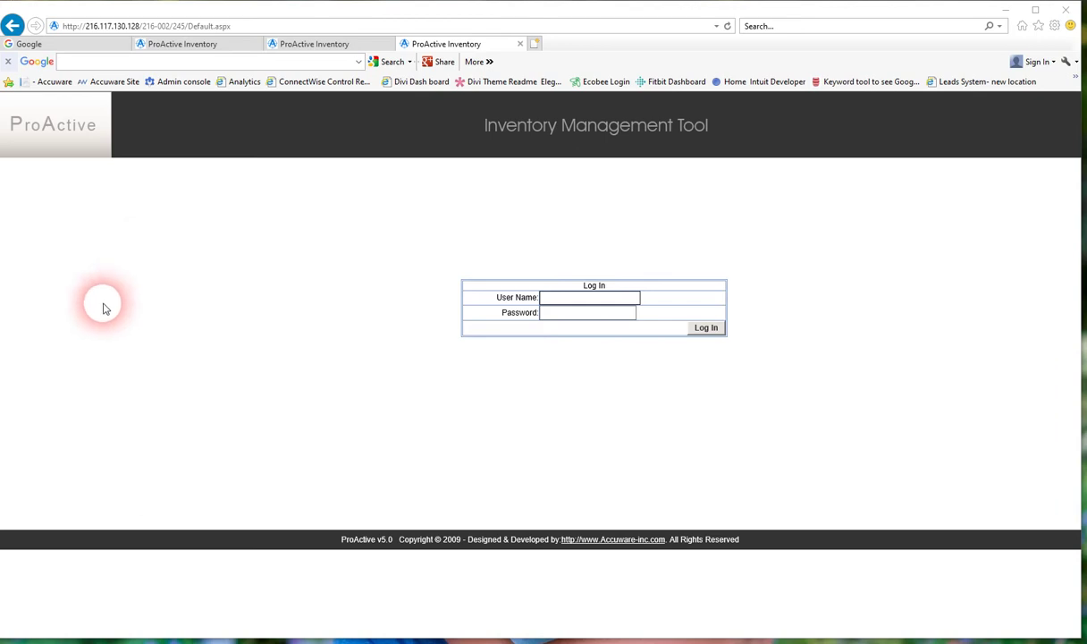
- Log in to the inventory tool with the Admin user name and its saved account password
left_click(555, 301)
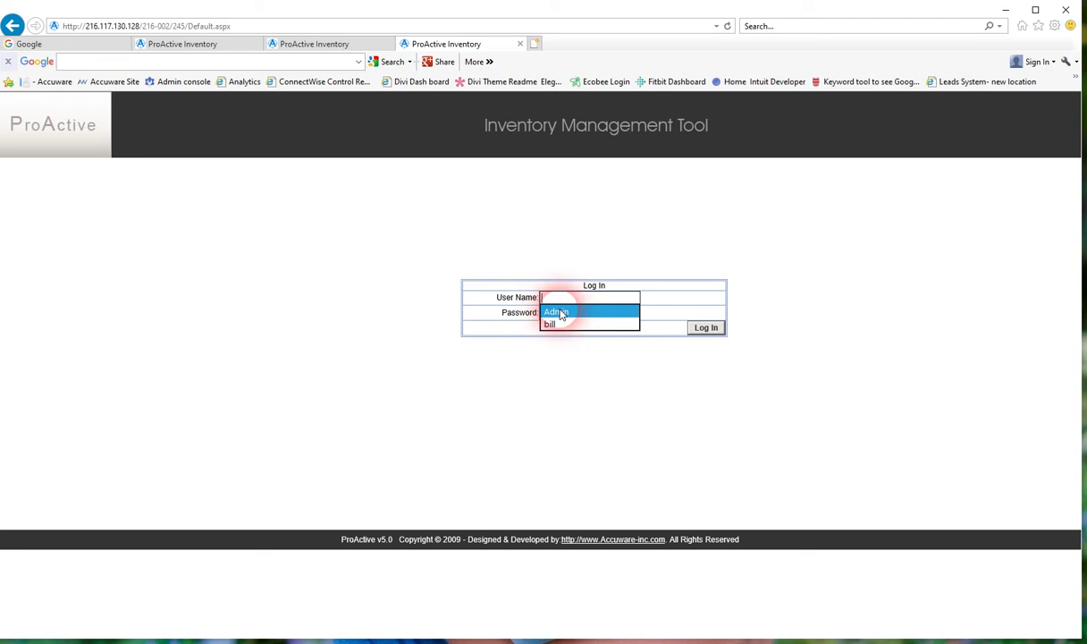
left_click(559, 312)
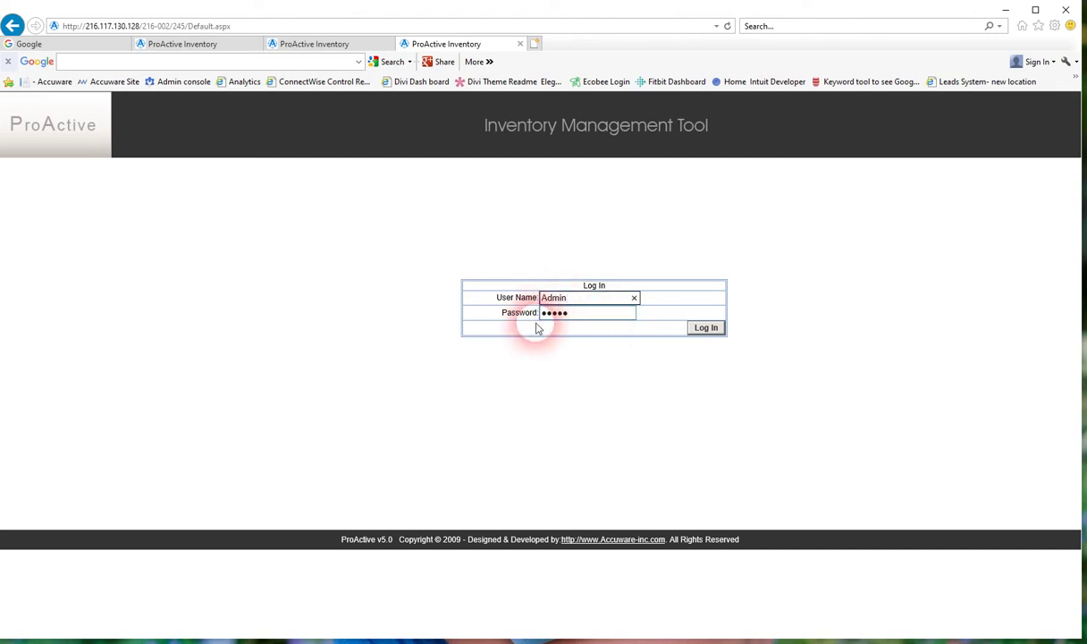
left_click(702, 326)
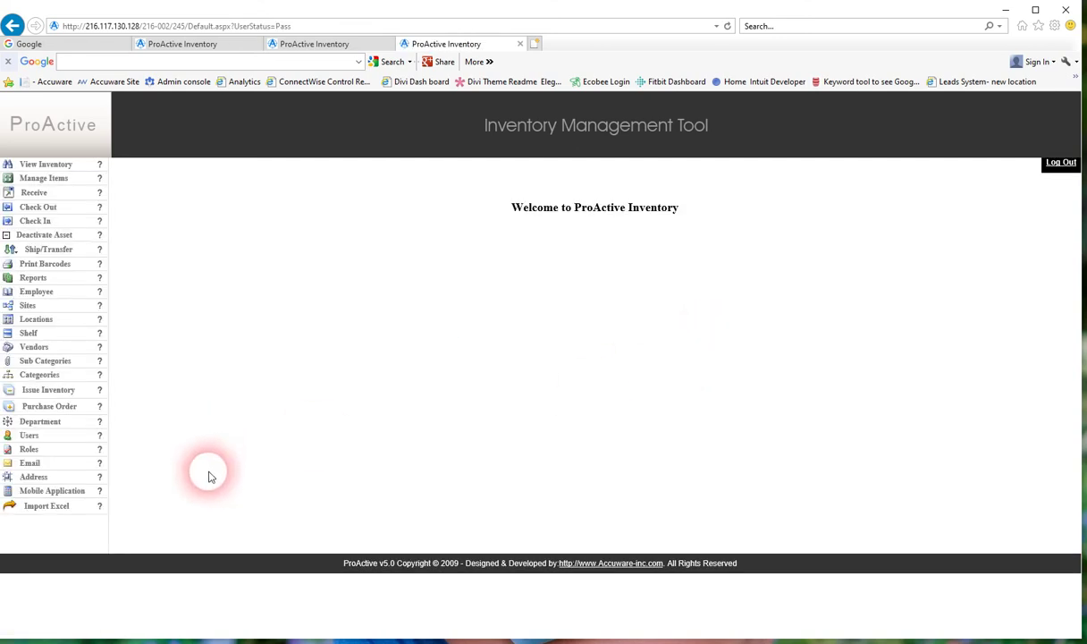
- Start adding a new role and set its role type to General
left_click(28, 449)
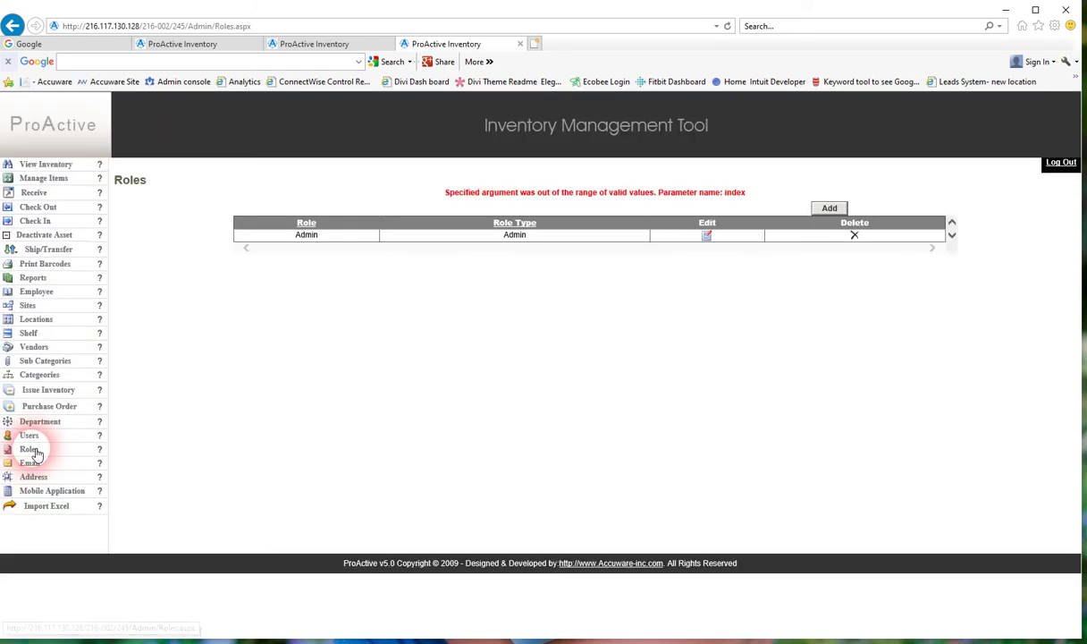
left_click(830, 208)
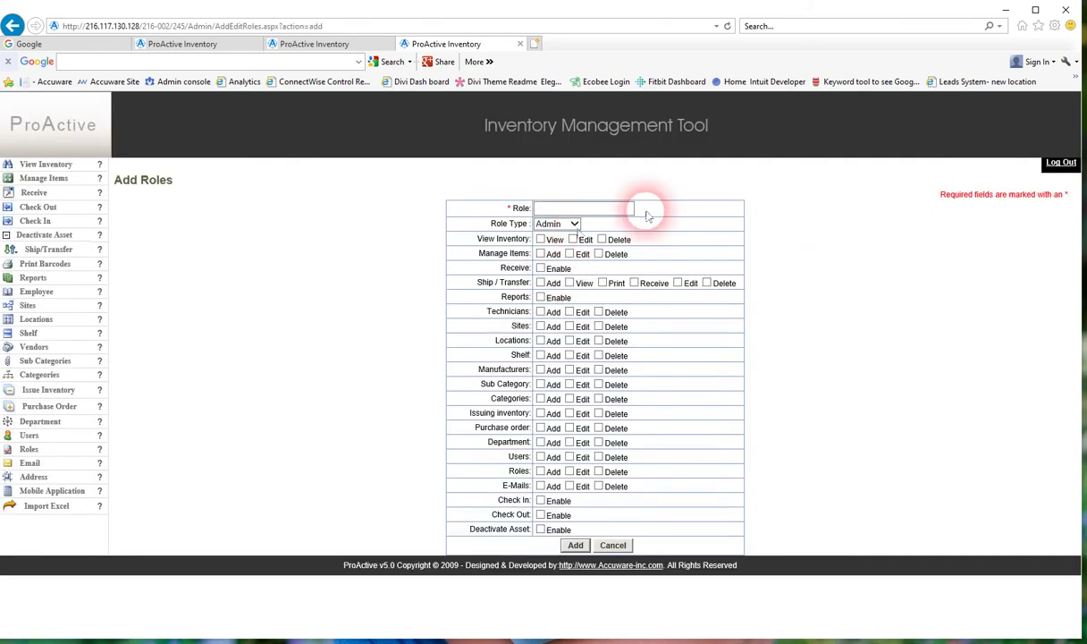
left_click(577, 225)
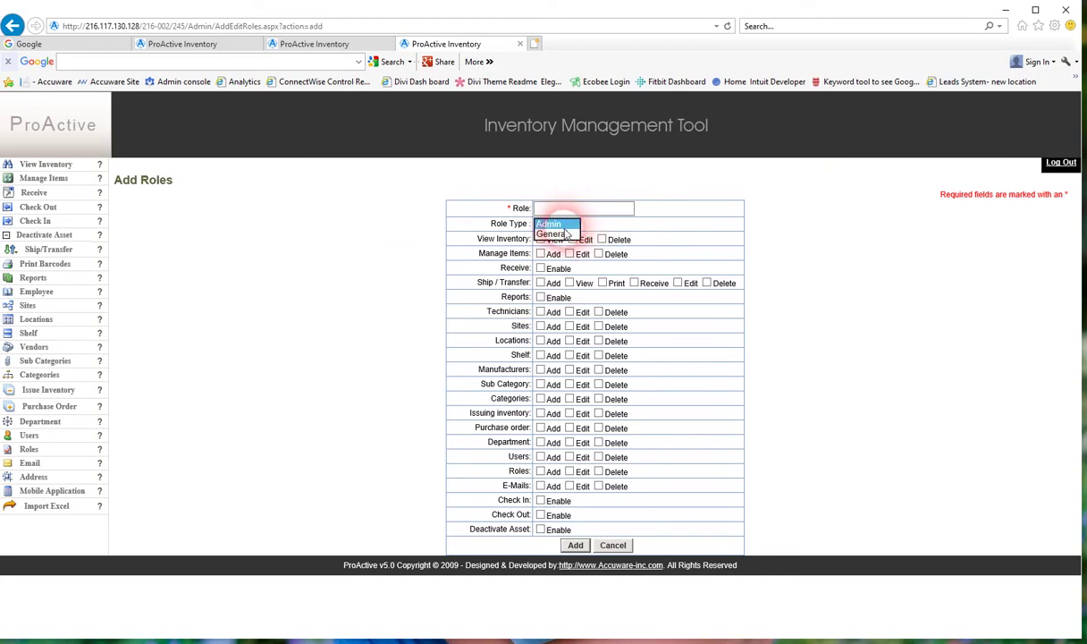
left_click(563, 237)
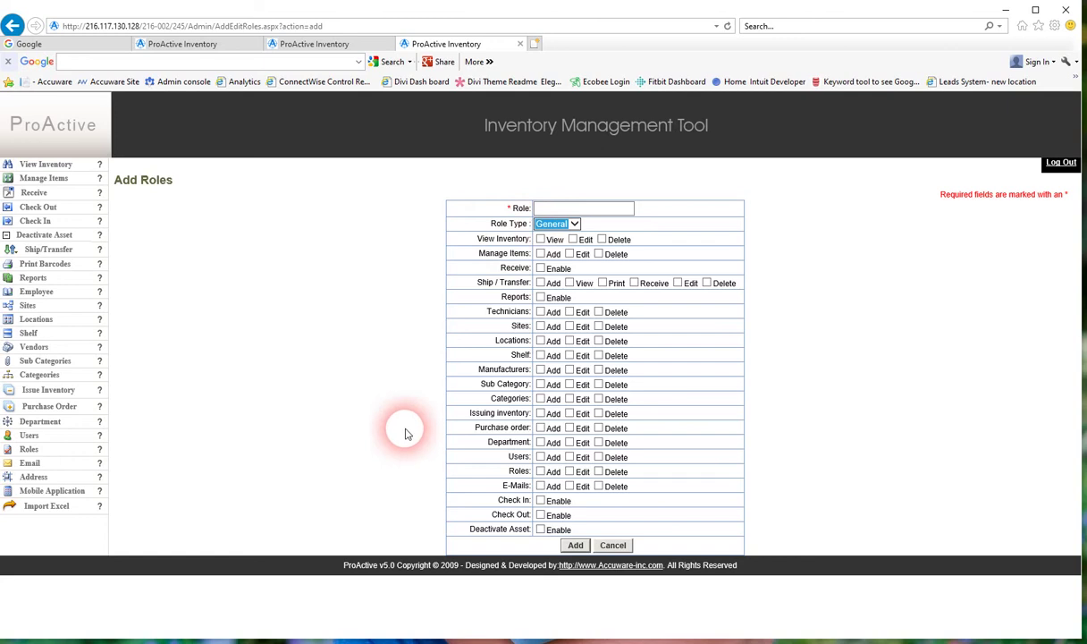
- Enter "Shipment manager" as the name of the new role
left_click(553, 207)
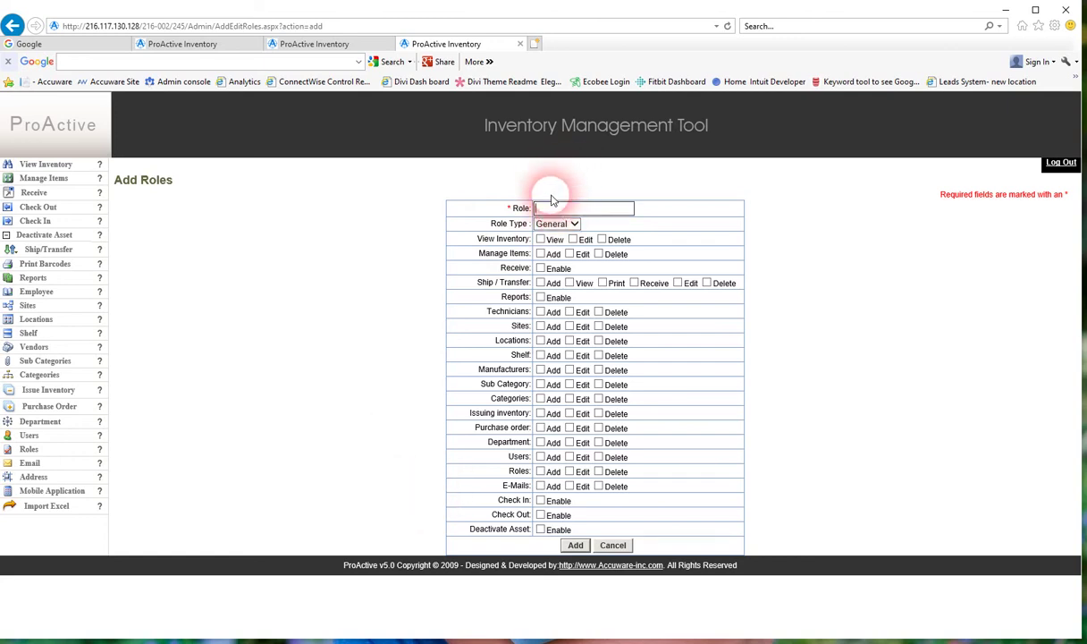
type("Shipmwent managfer")
left_click(611, 209)
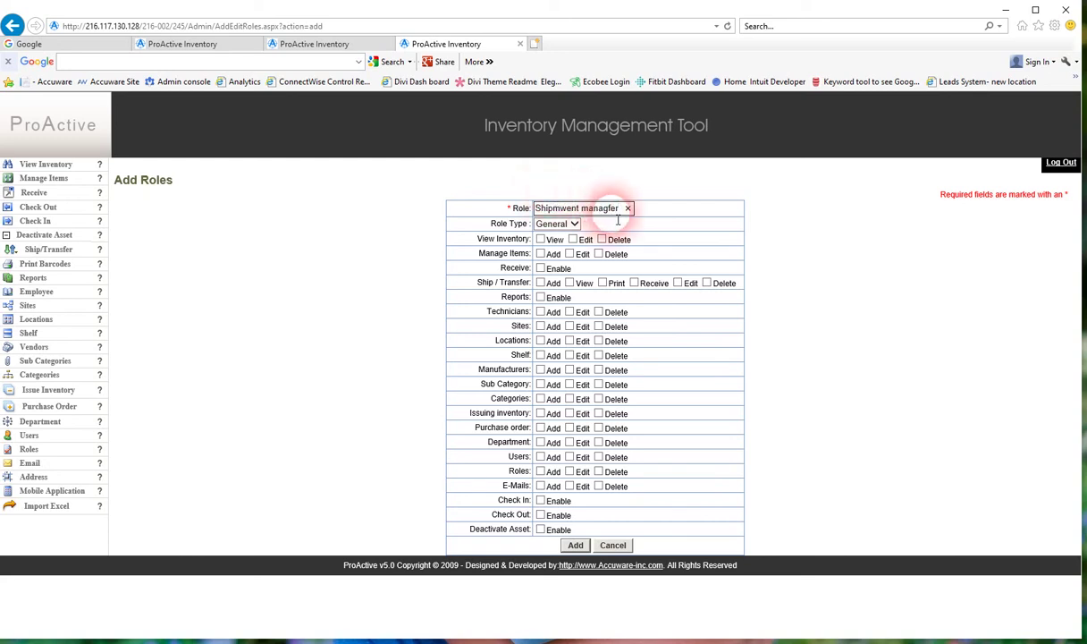
key("BackSpace")
left_click(573, 209)
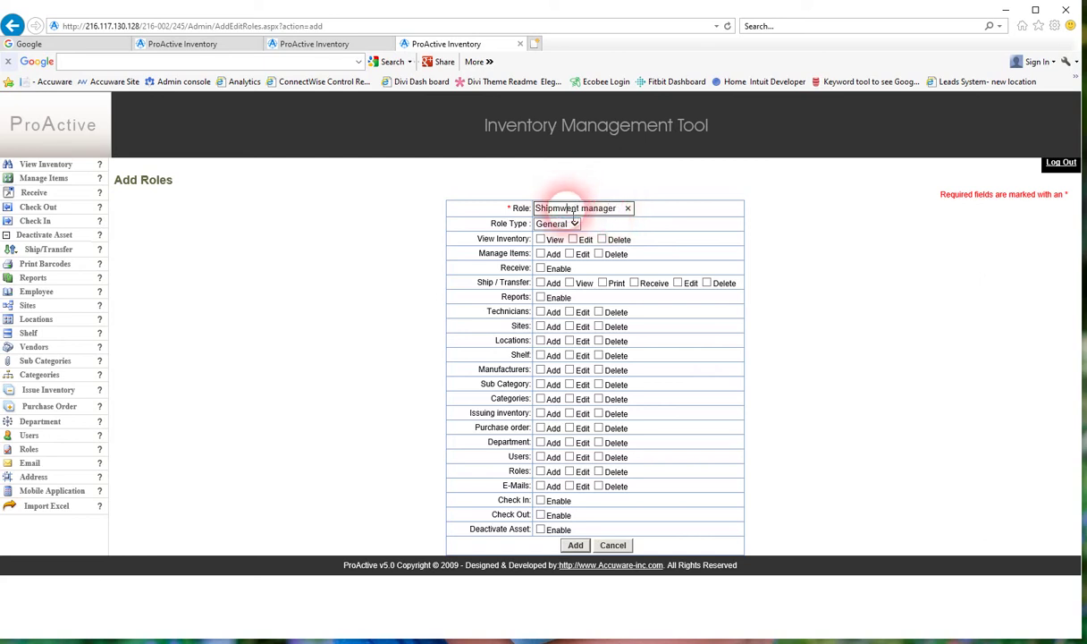
key("BackSpace")
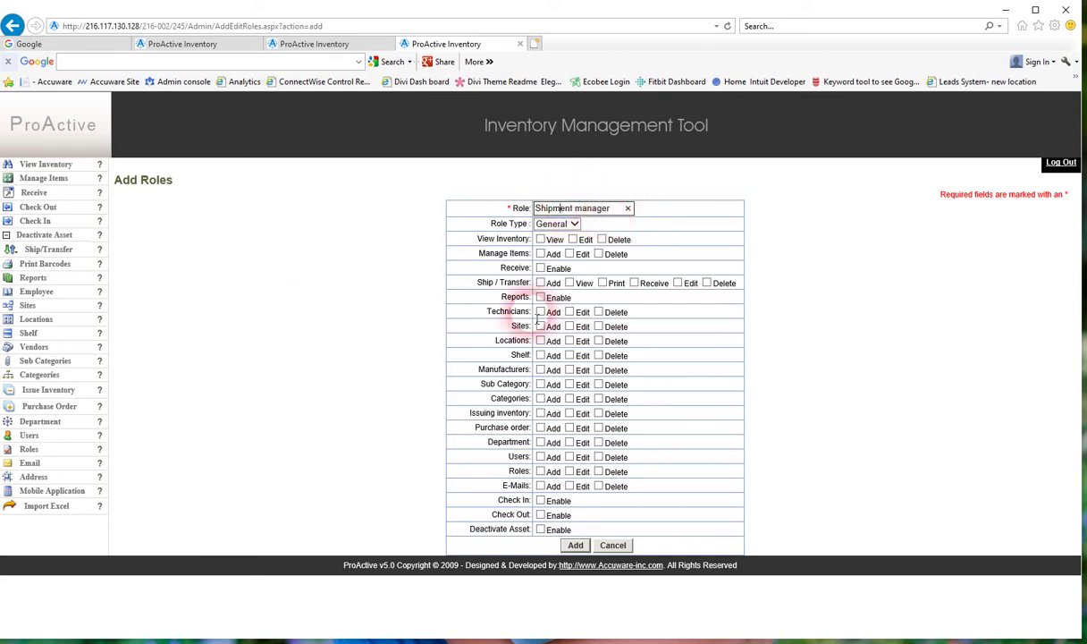
- Look at the Guest user's details and assigned role, and return to the users list
left_click(34, 439)
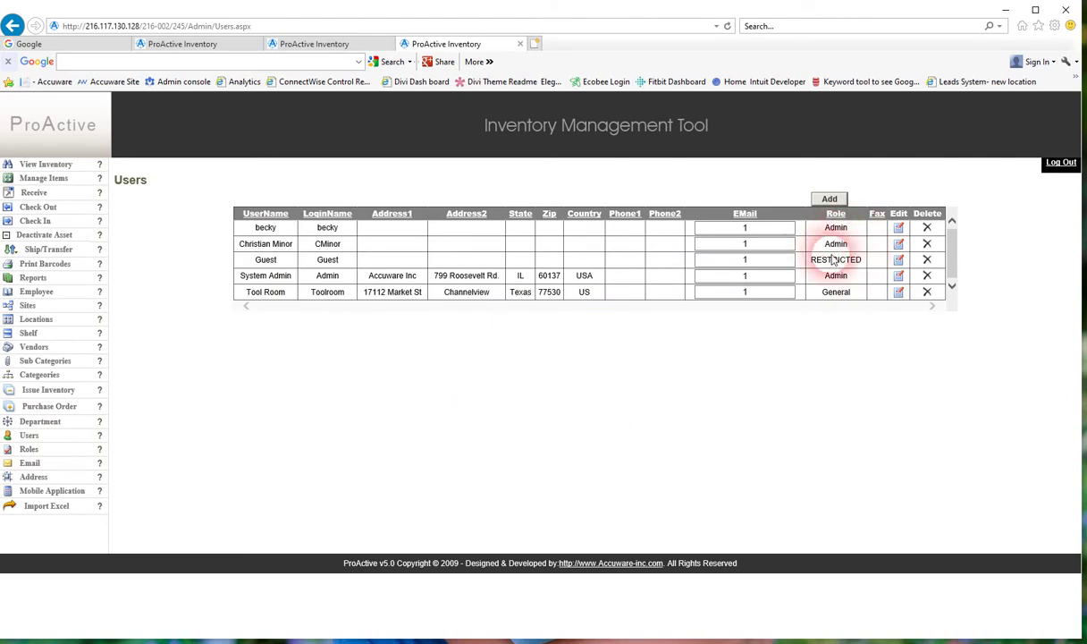
left_click(899, 261)
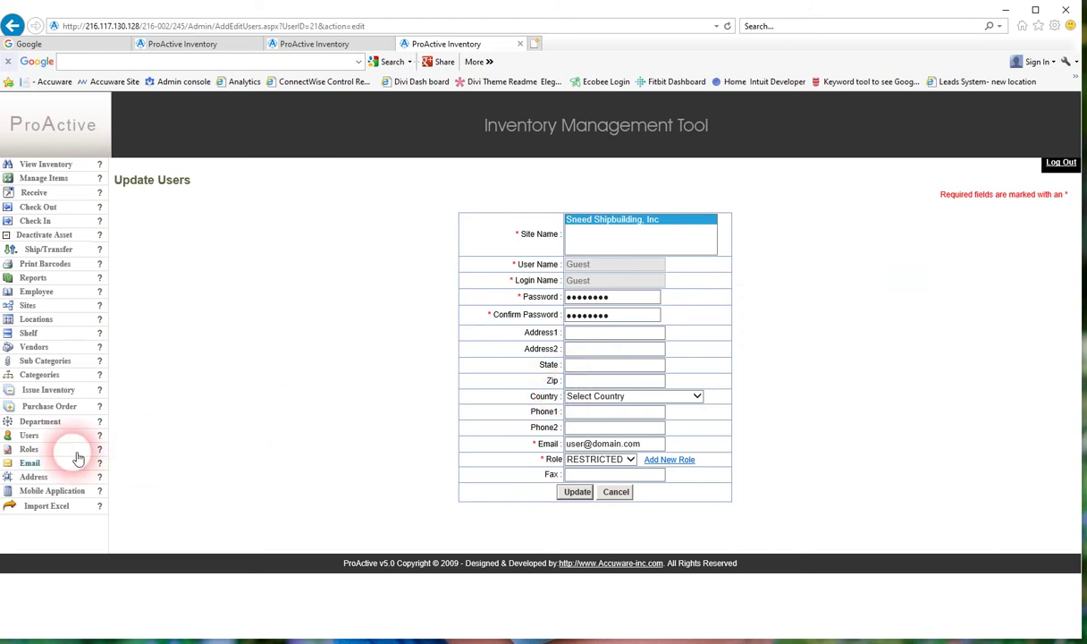
left_click(13, 25)
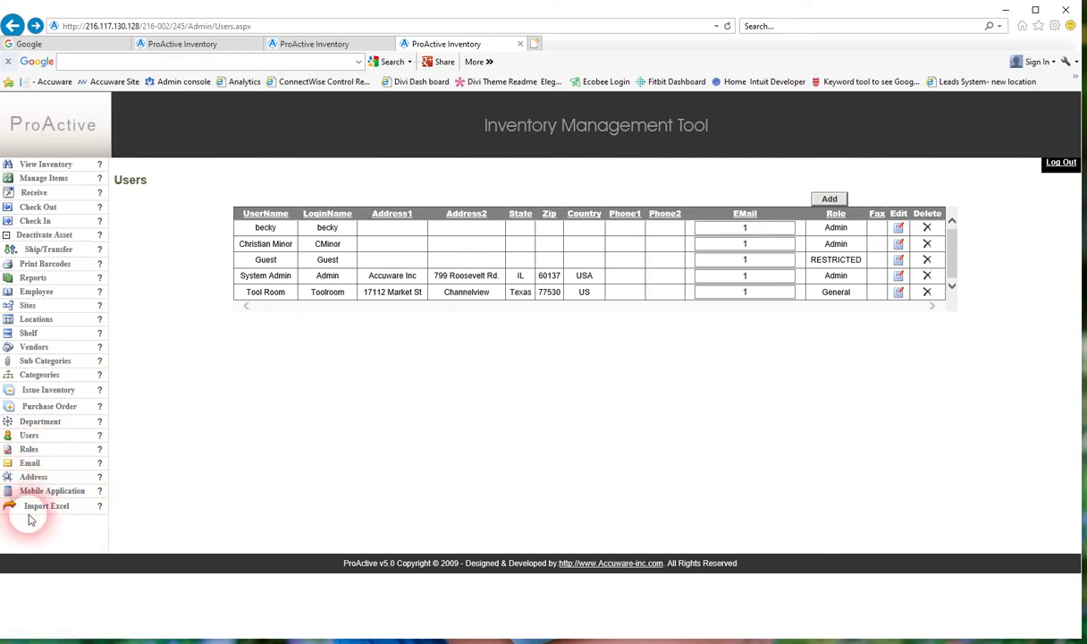
- View the managed items list and the blank form for adding an item, and cancel the form
left_click(36, 179)
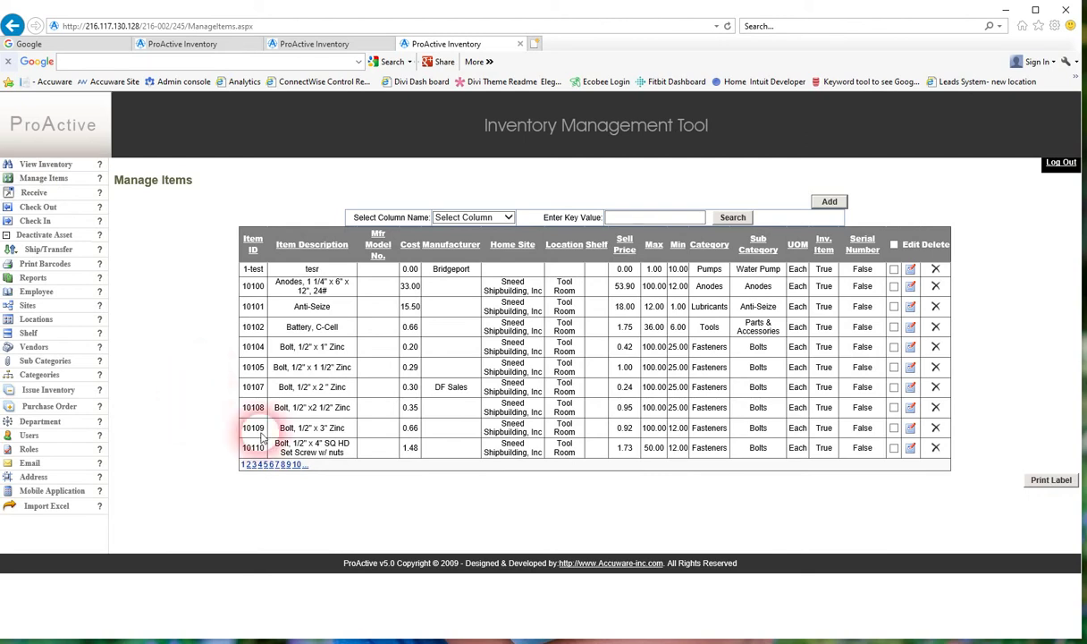
left_click(829, 202)
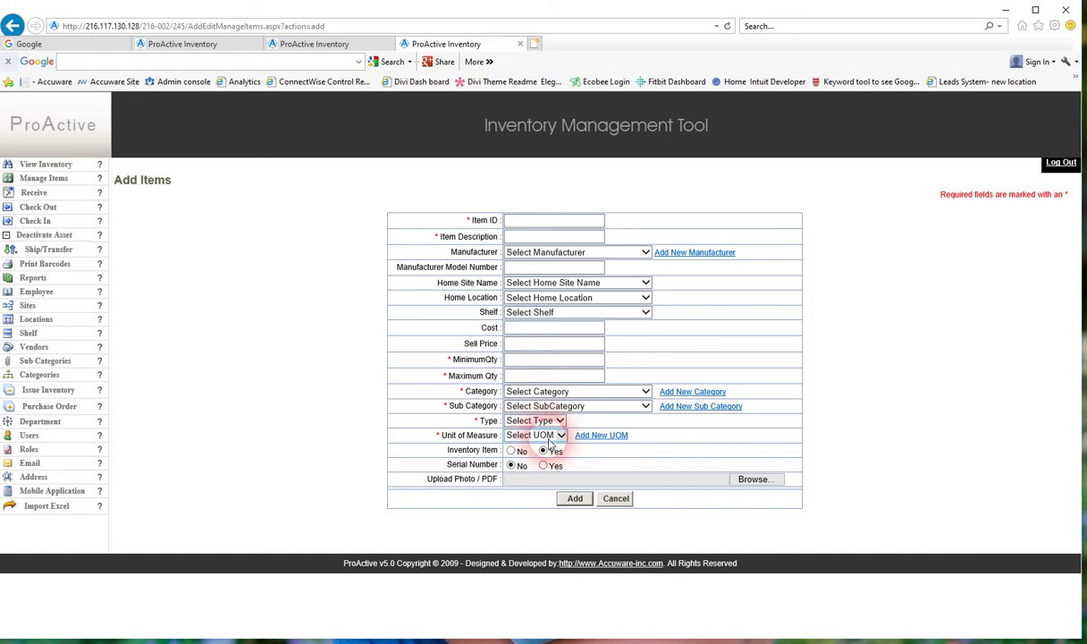
left_click(621, 499)
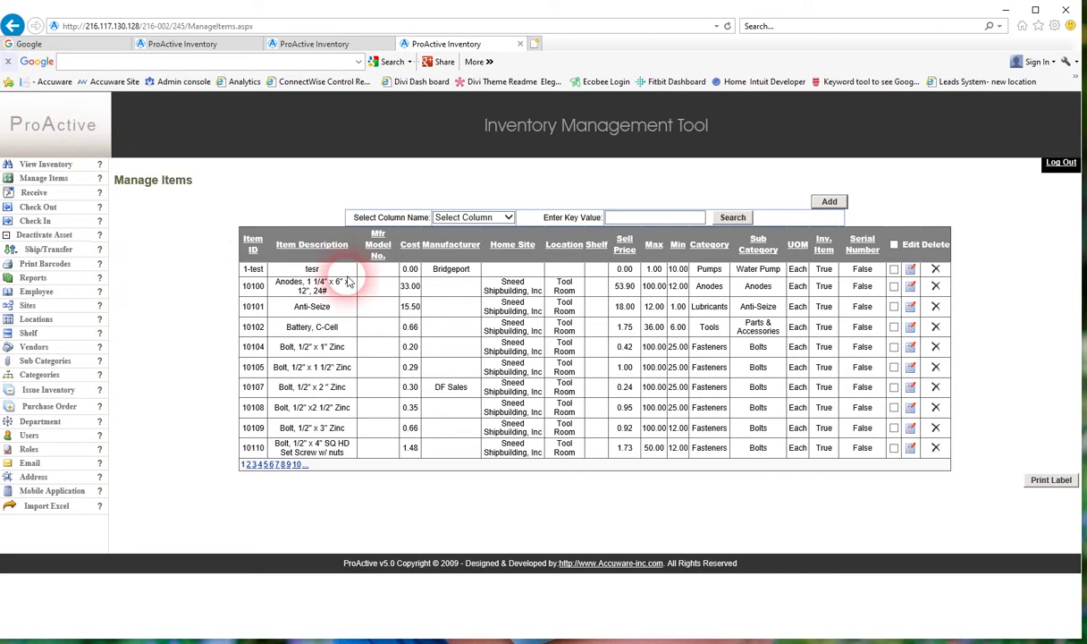
- Open the Receive Inventory form and look at its fields, including the purchase order number
left_click(33, 193)
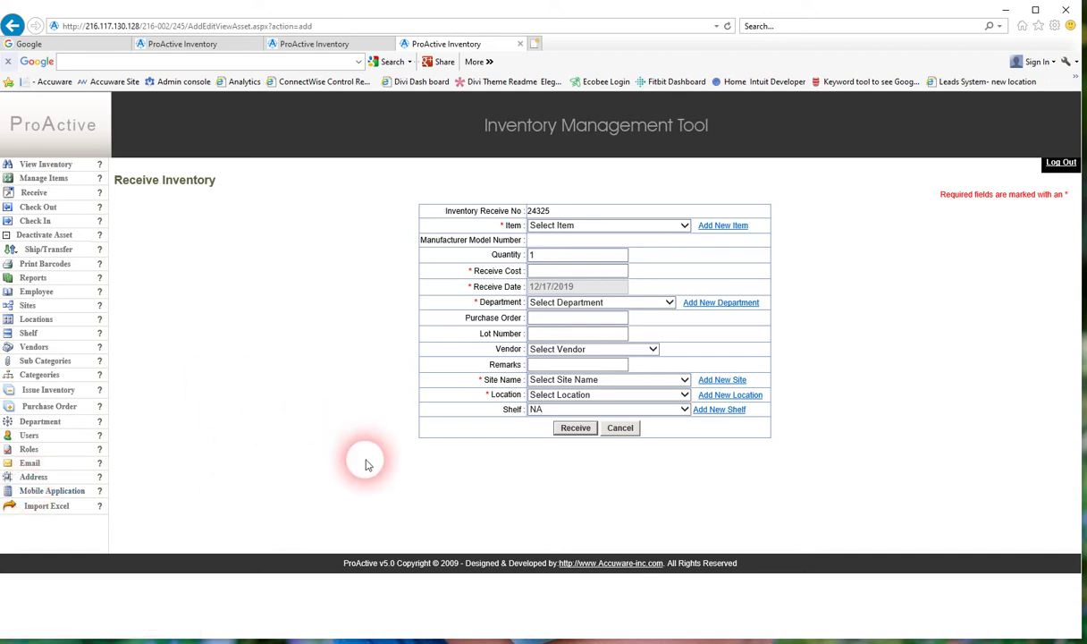
left_click(33, 195)
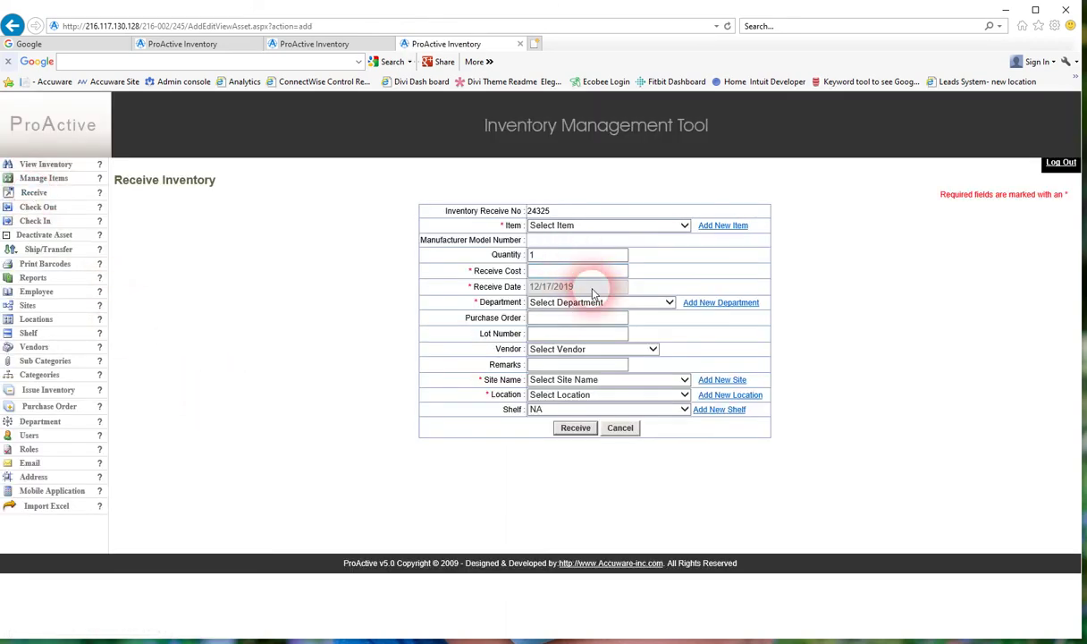
left_click(578, 319)
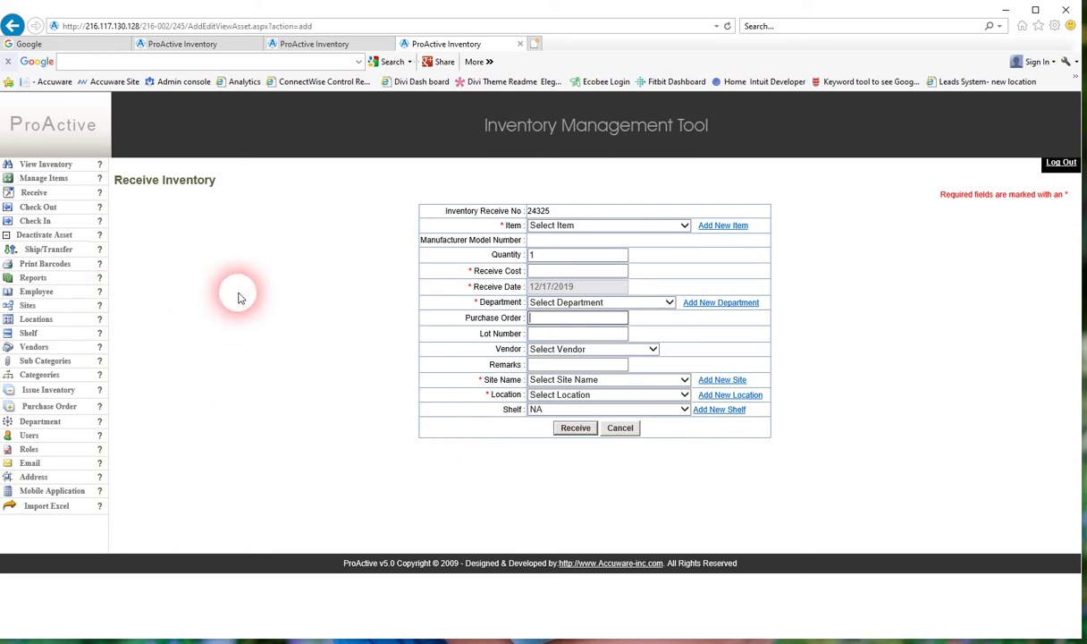
- Review a blank disbursement form for issuing inventory, including its job number, and look at the purchase order list
left_click(50, 390)
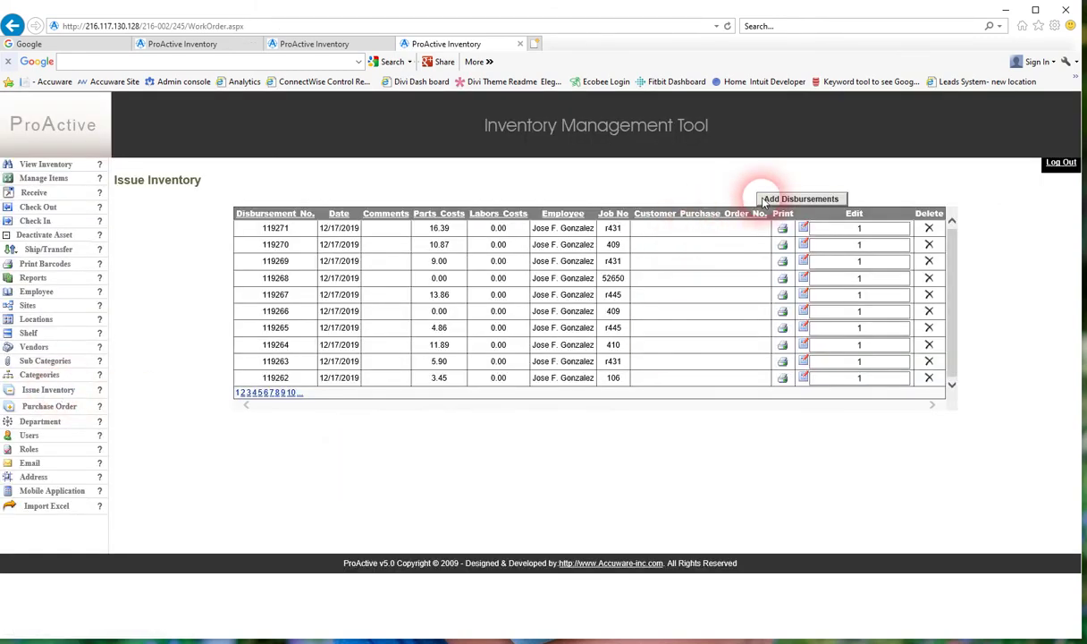
left_click(800, 198)
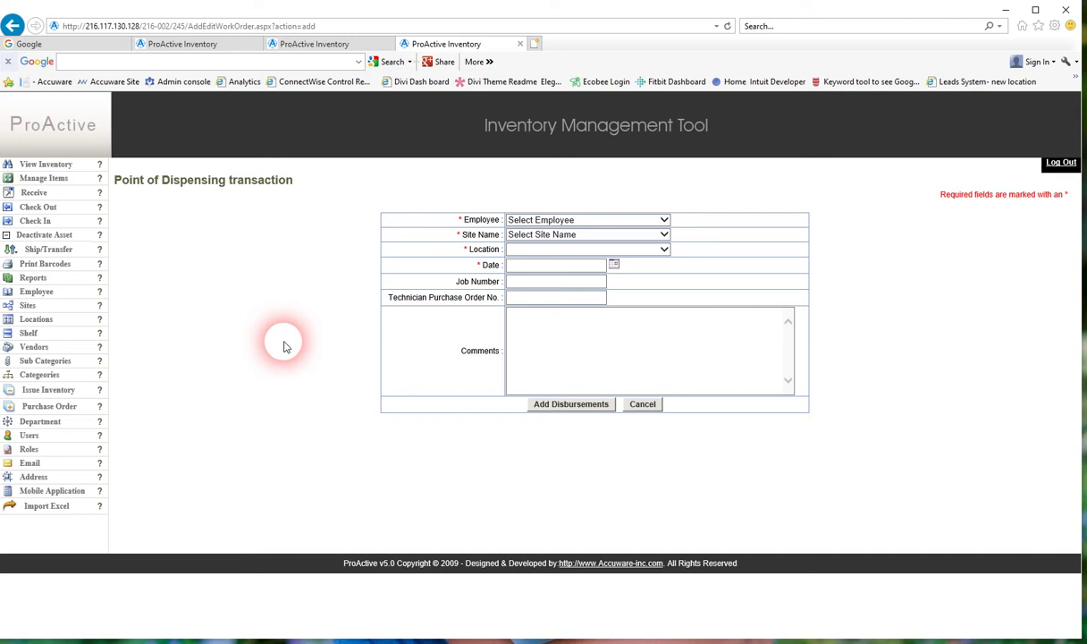
left_click(574, 284)
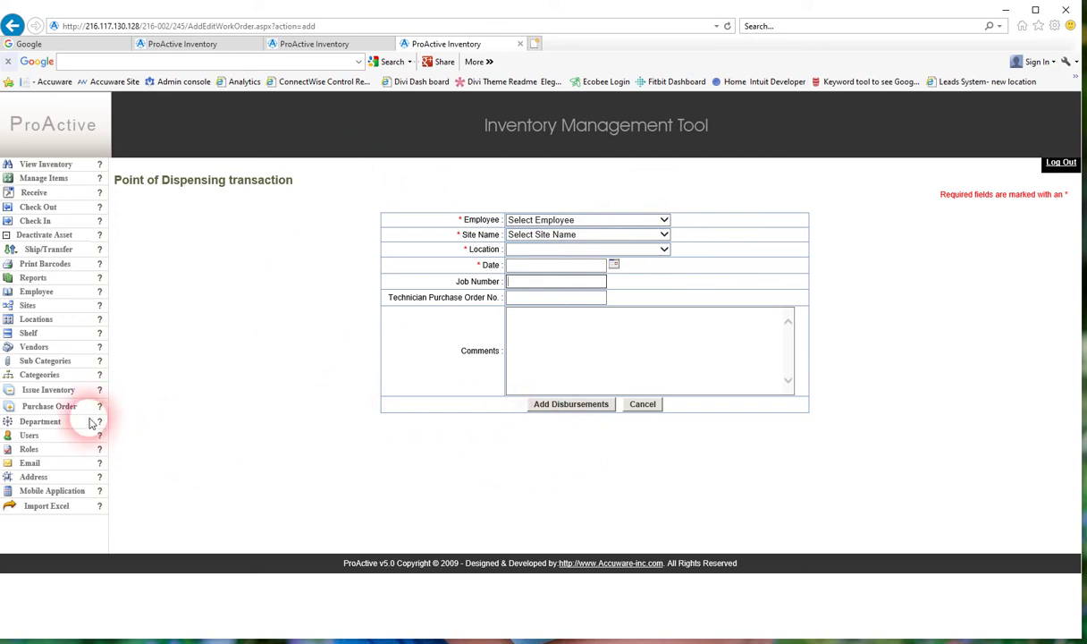
left_click(50, 407)
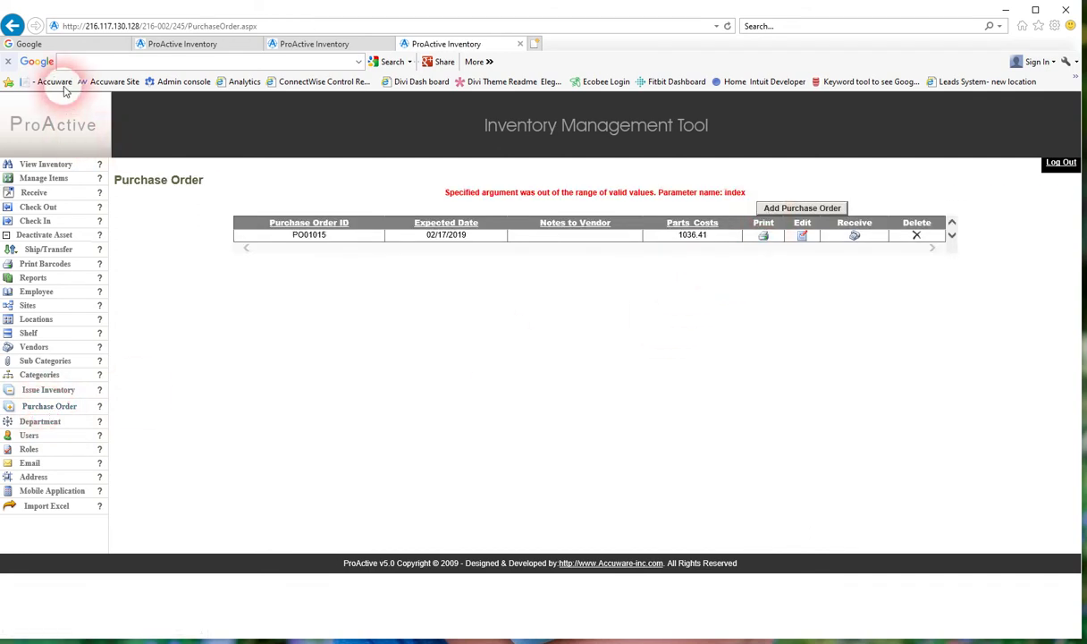
left_click(13, 26)
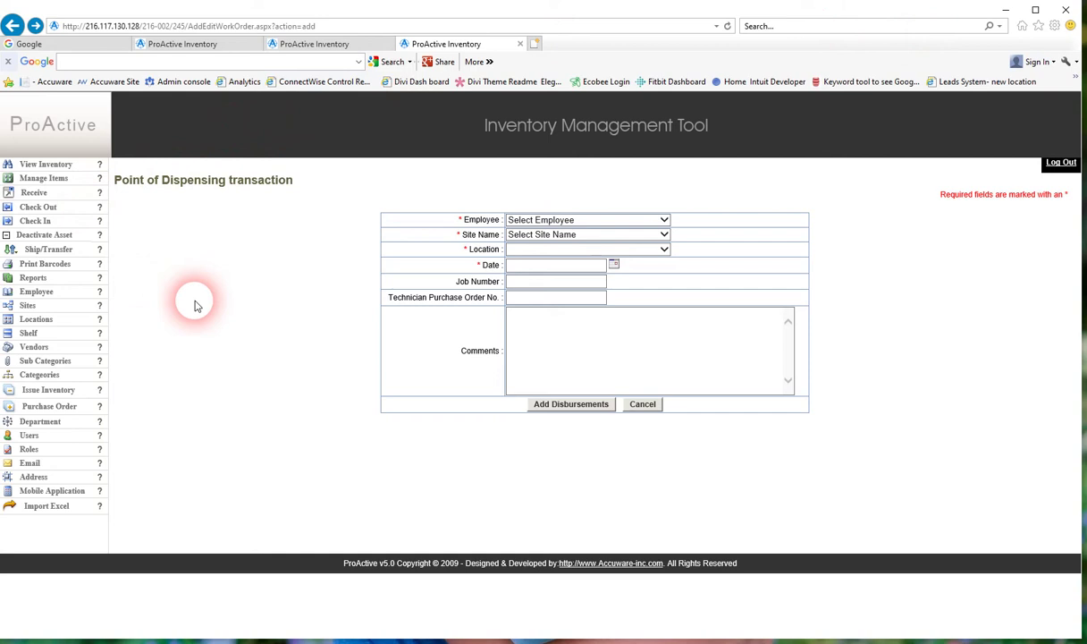
- Select the Allen Wrench (T003) in the check-out list and open its check-out form
left_click(38, 208)
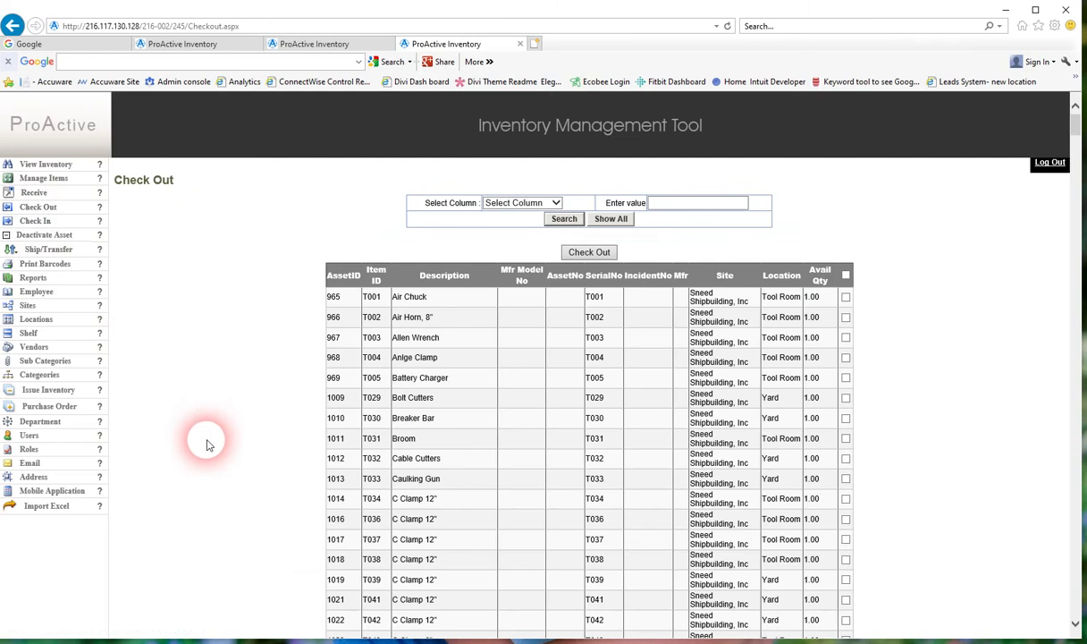
left_click(845, 338)
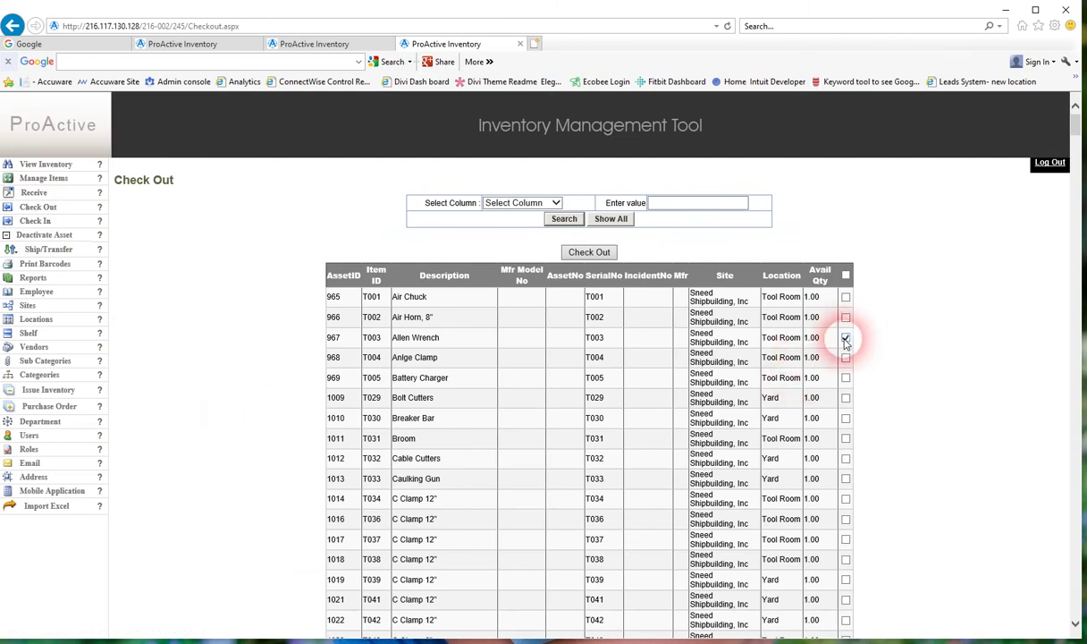
left_click(583, 253)
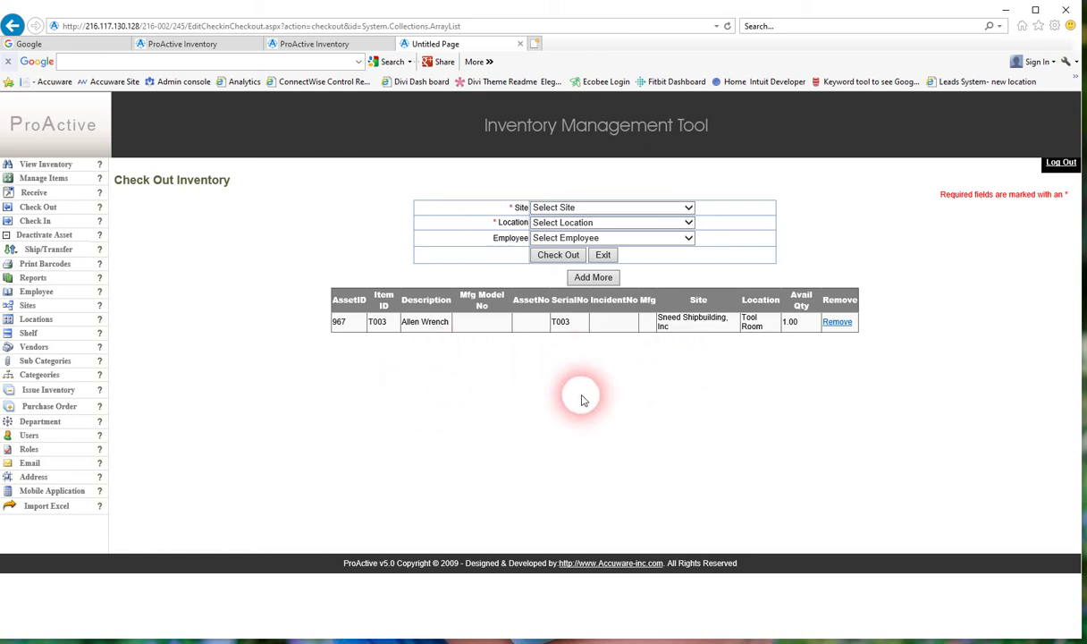
- Look through the list of checked-out items available for check-in
left_click(34, 222)
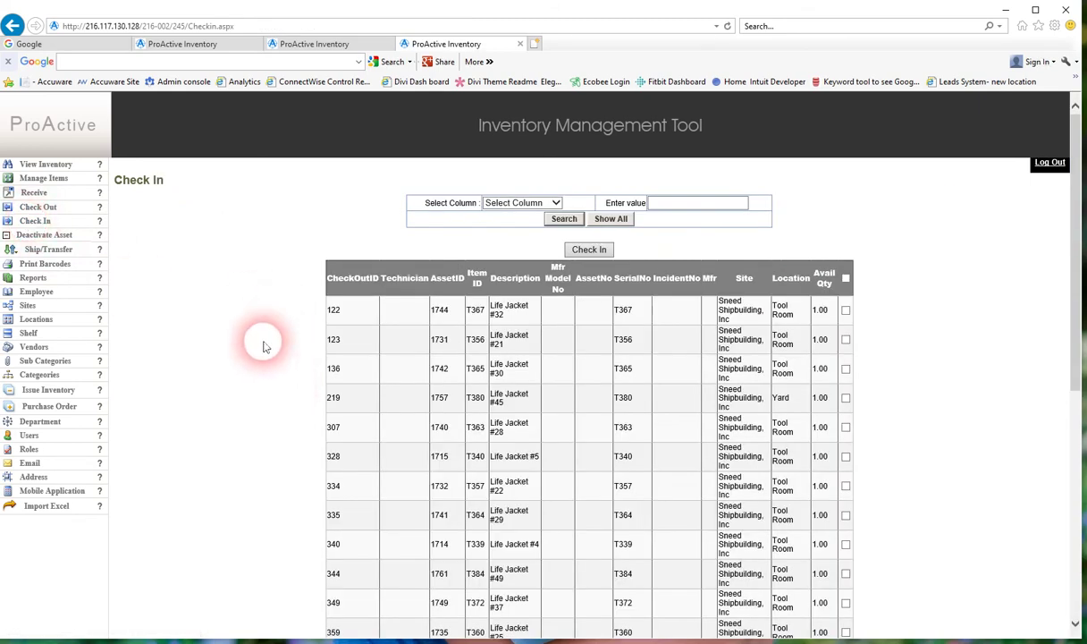
scroll(277, 390, "down", 1)
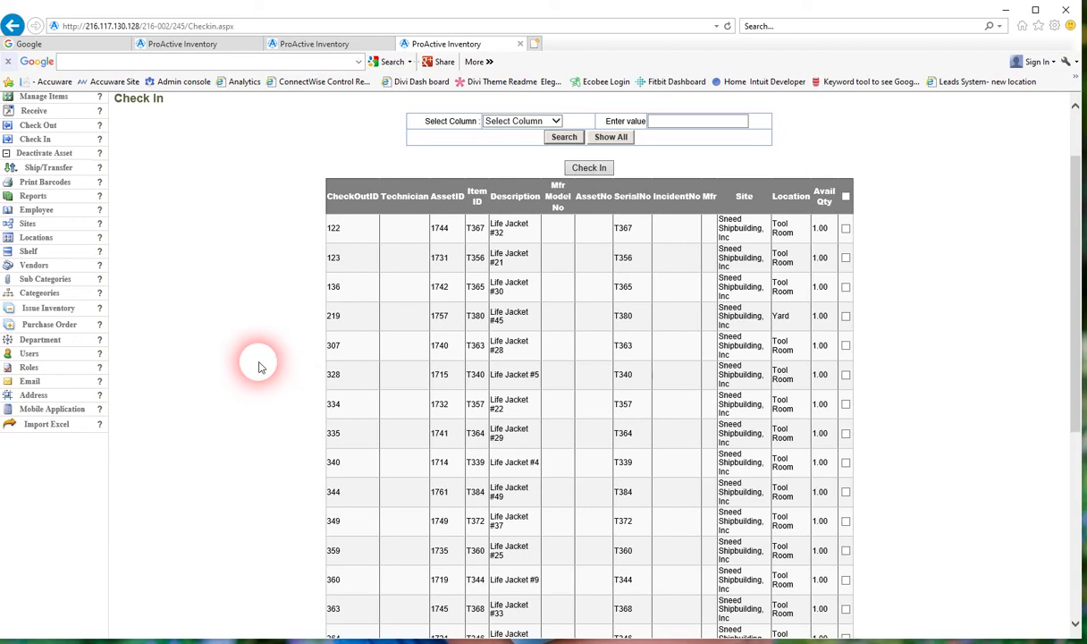
scroll(260, 366, "up", 2)
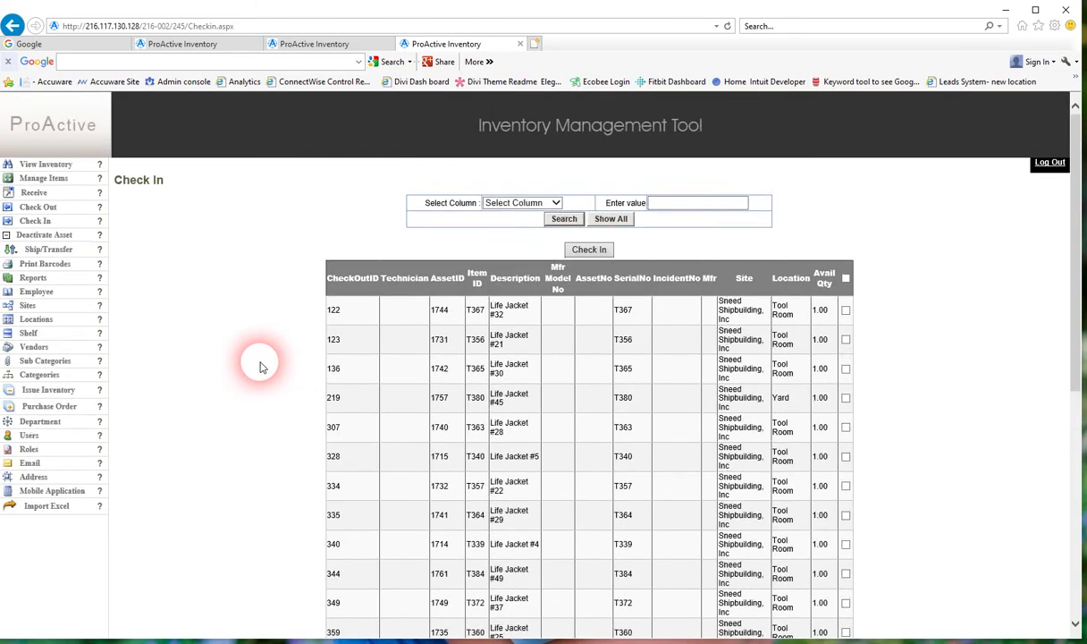
- View the barcode printing list and the page of available reports
left_click(37, 266)
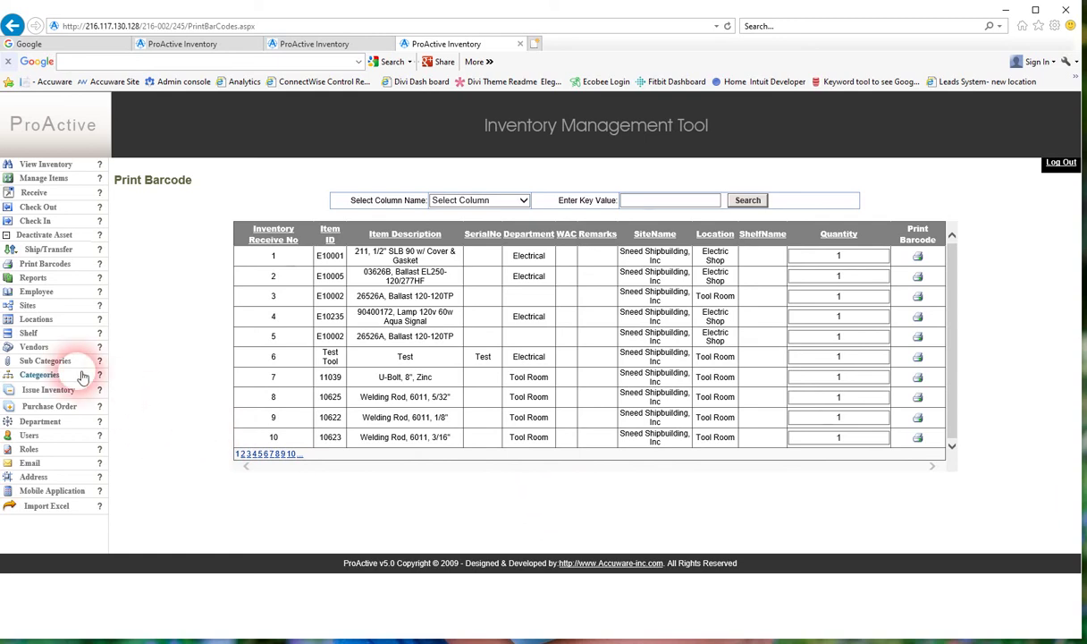
left_click(32, 279)
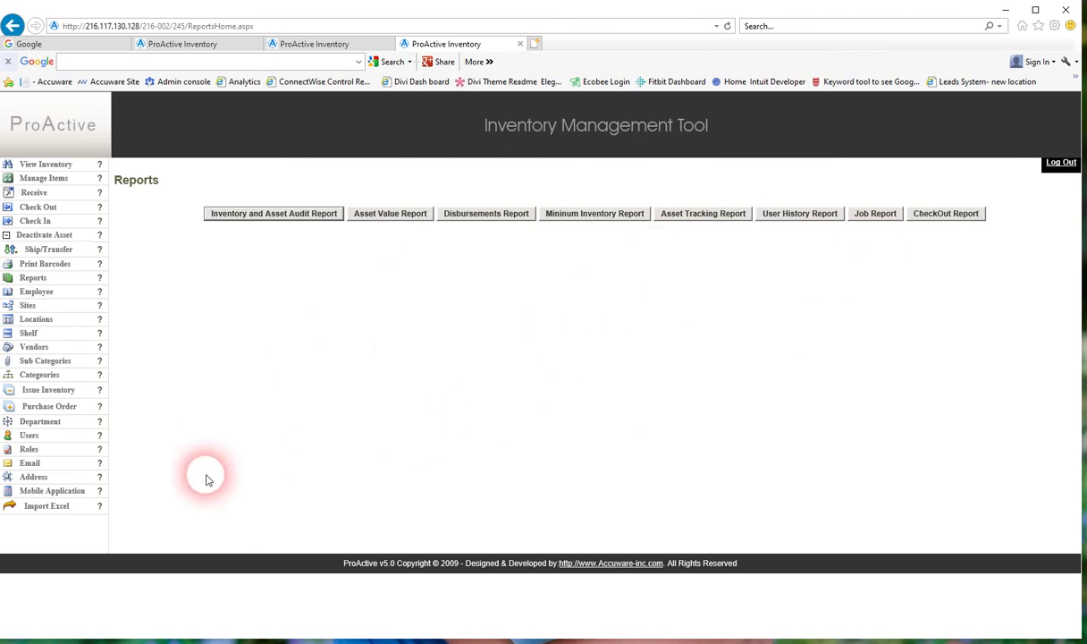
- Open the mobile application and log in as Admin, filling in the saved account password
left_click(39, 497)
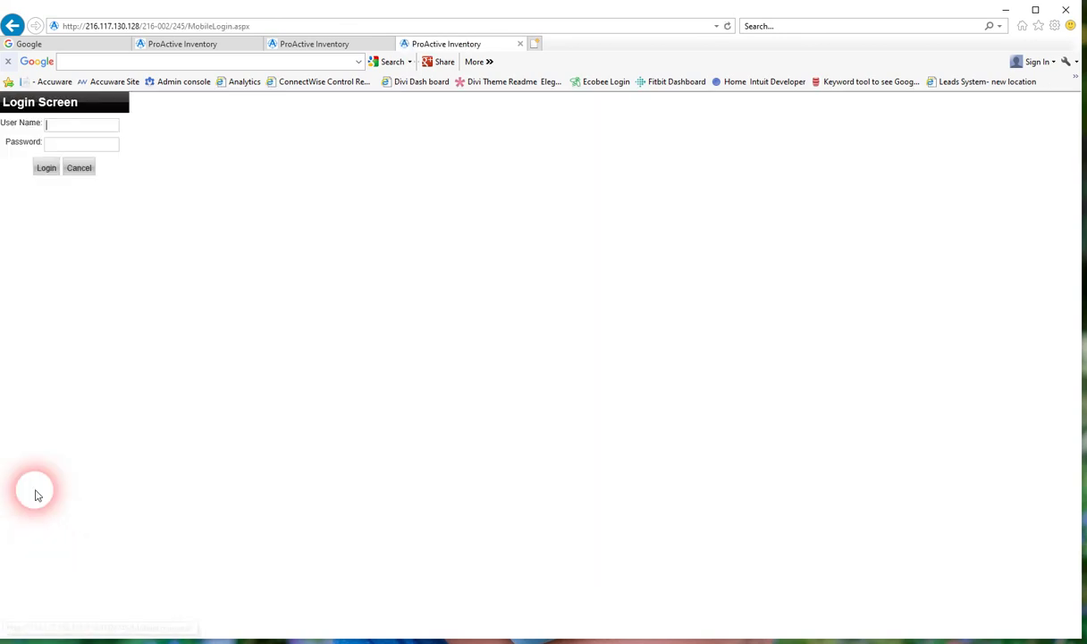
left_click(65, 132)
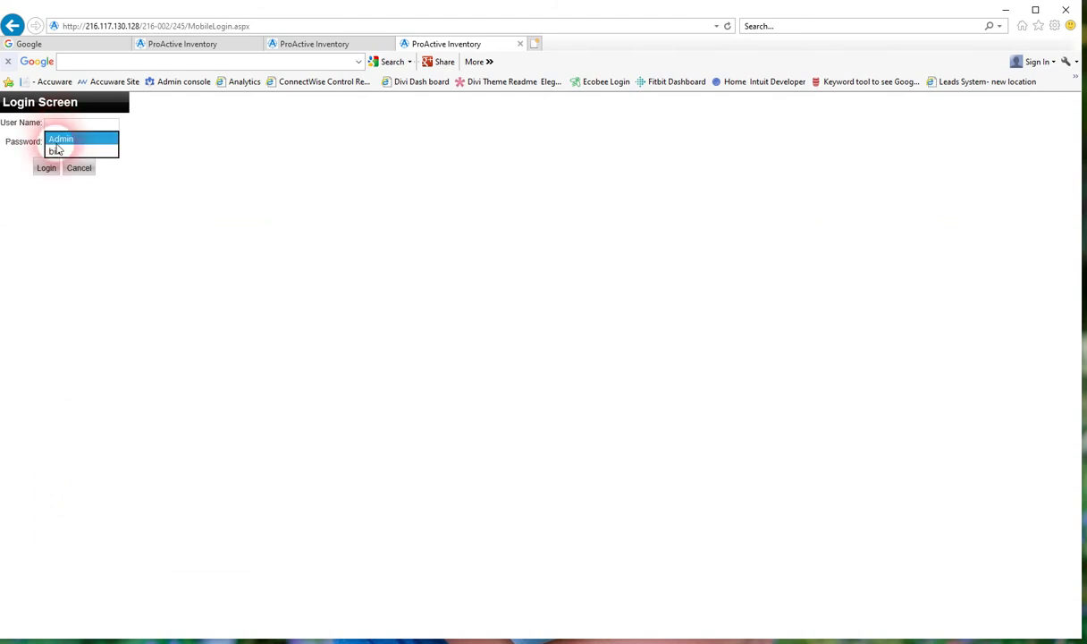
left_click(56, 140)
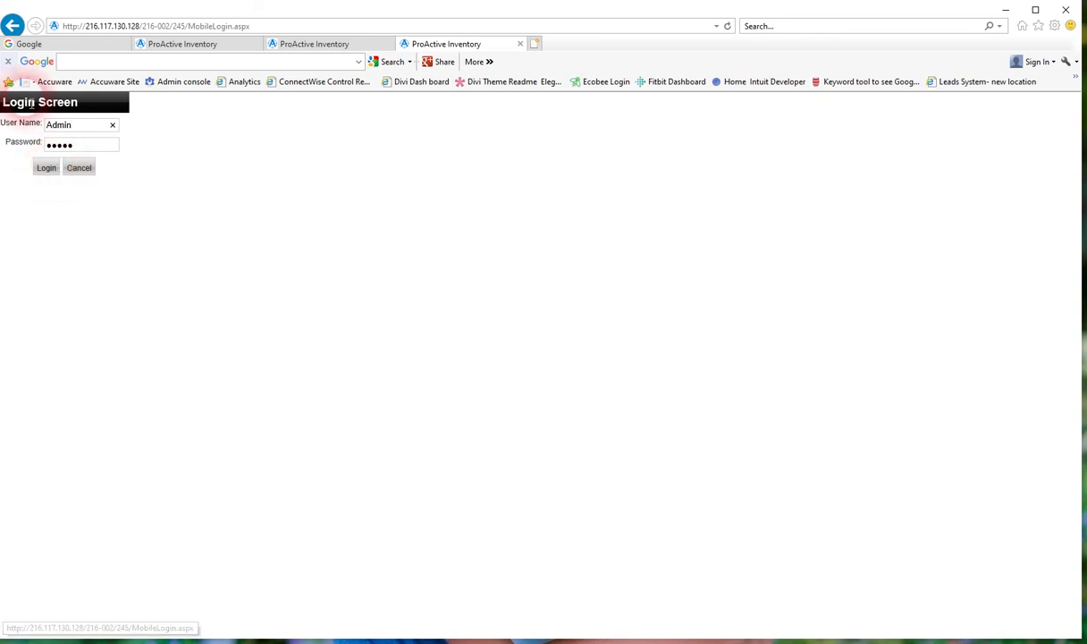
left_click(49, 170)
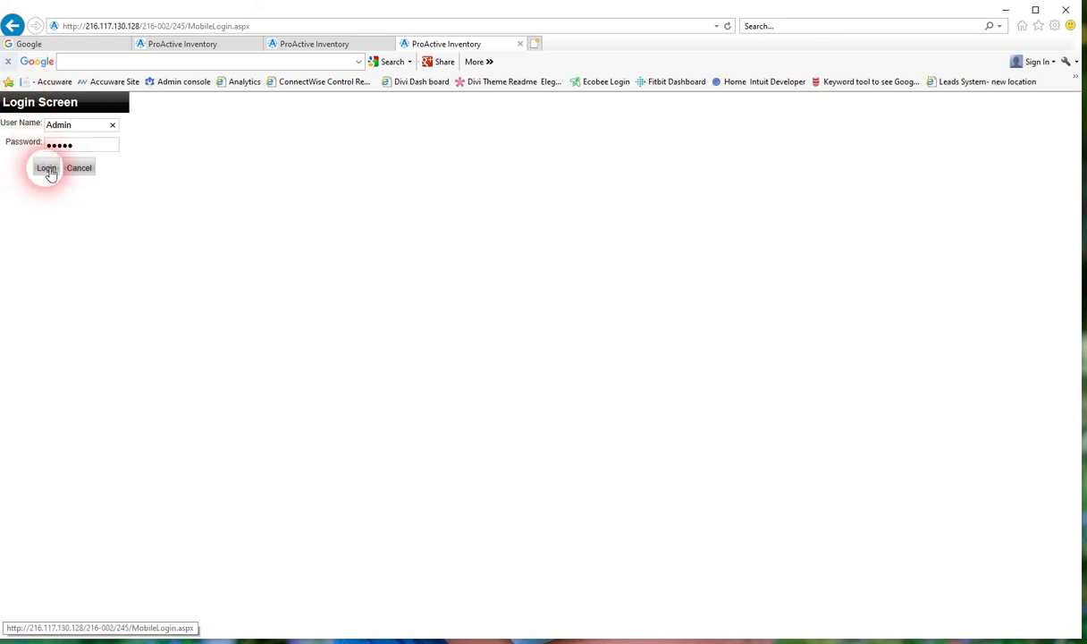
left_click(53, 171)
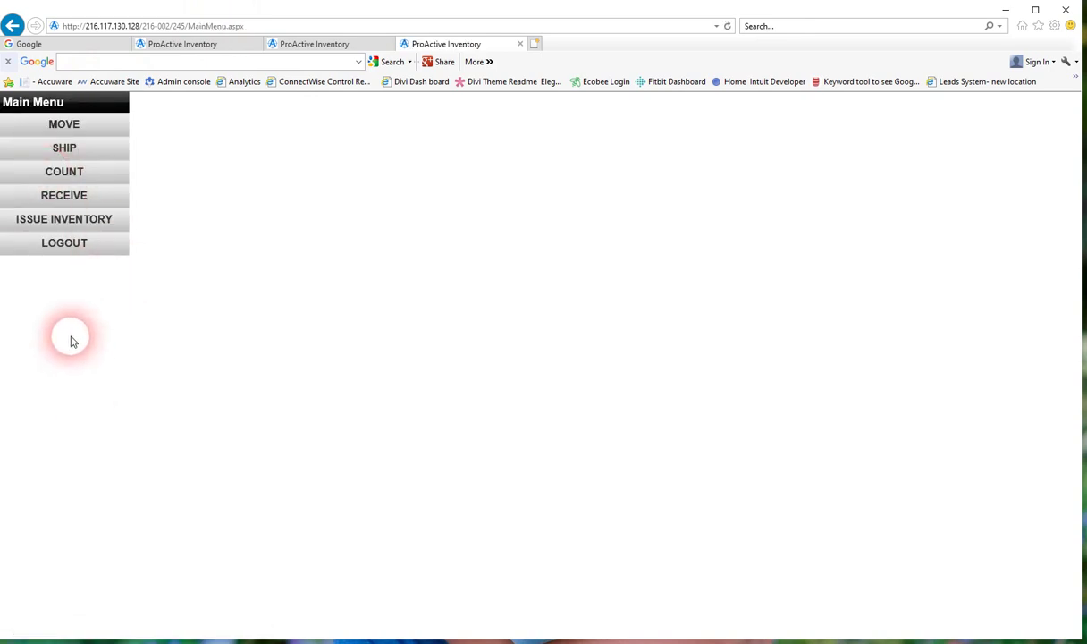
- View the mobile Count form with its site, location, shelf and scan fields, and return to the mobile main menu
left_click(56, 172)
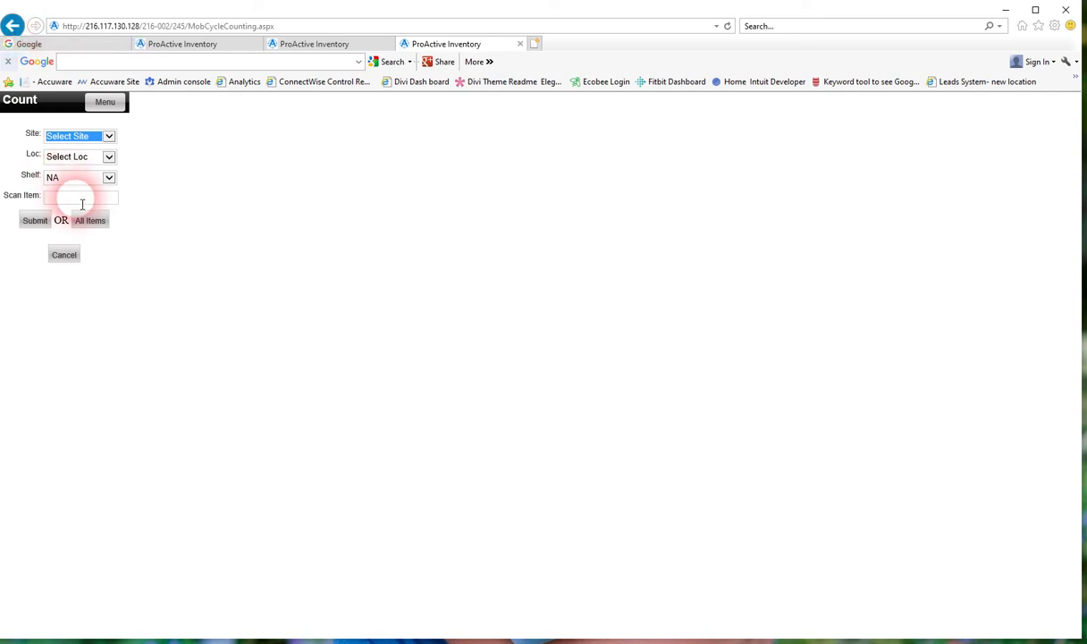
left_click(11, 26)
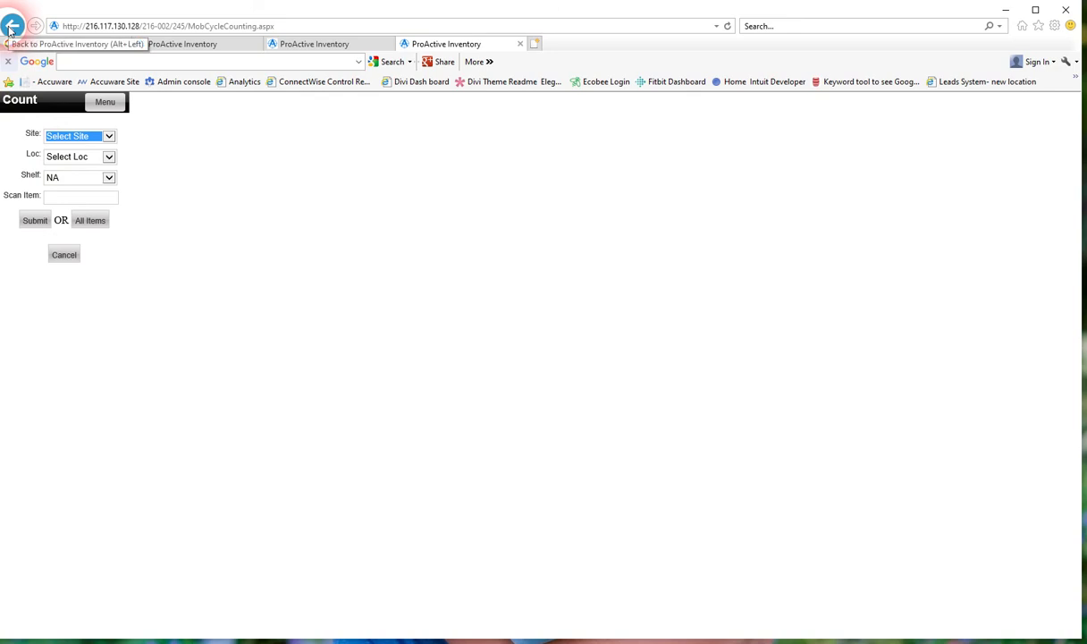
left_click(57, 276)
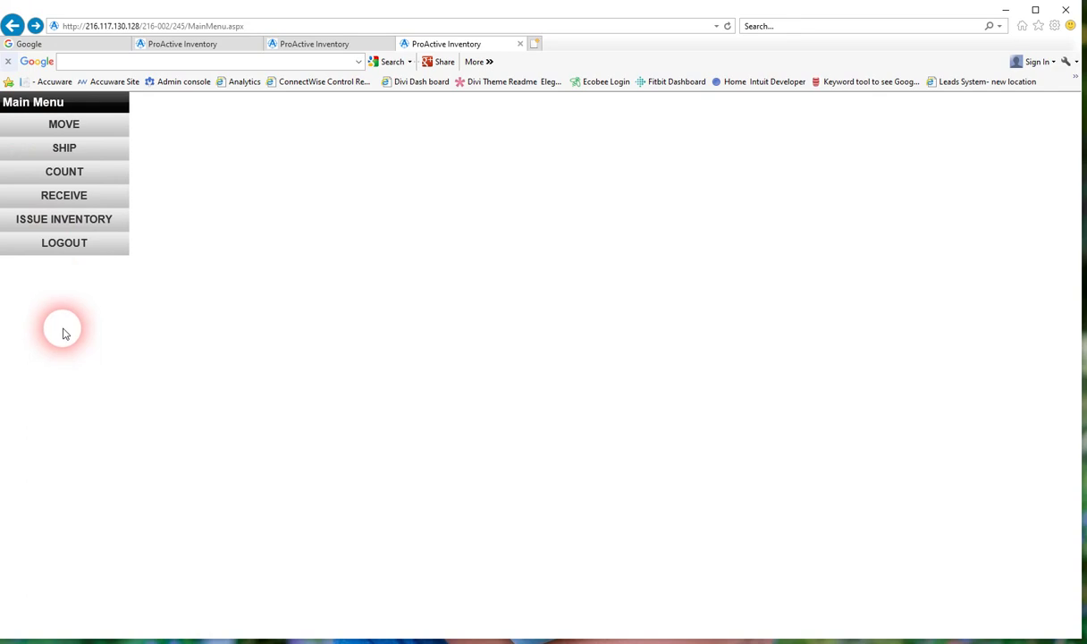
- View the mobile Issue Inventory form, including its job number field, and return to the mobile main menu
left_click(61, 221)
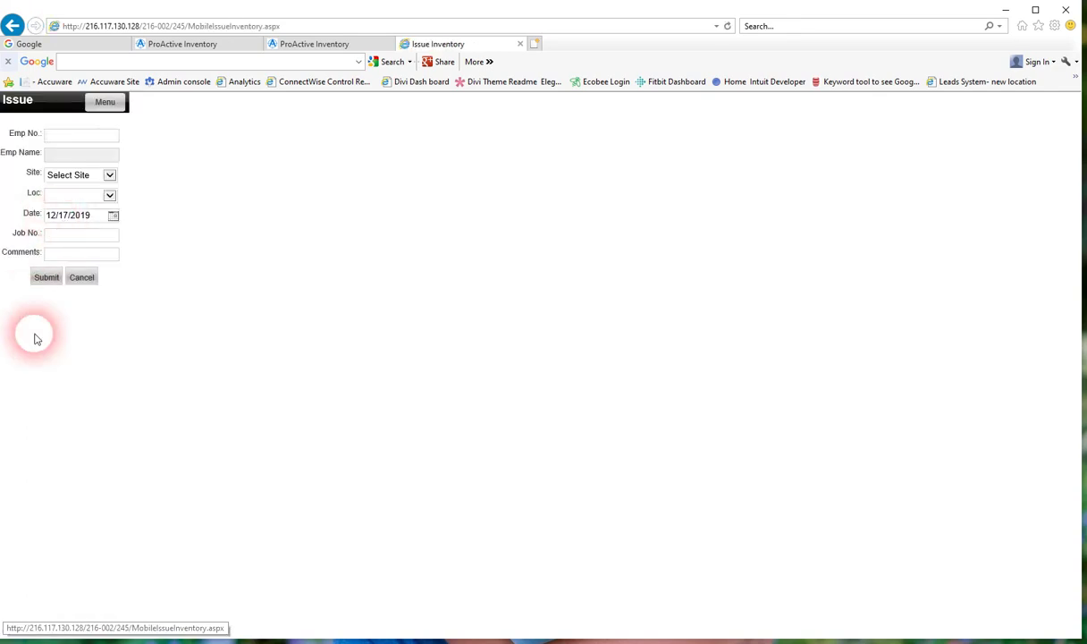
left_click(62, 238)
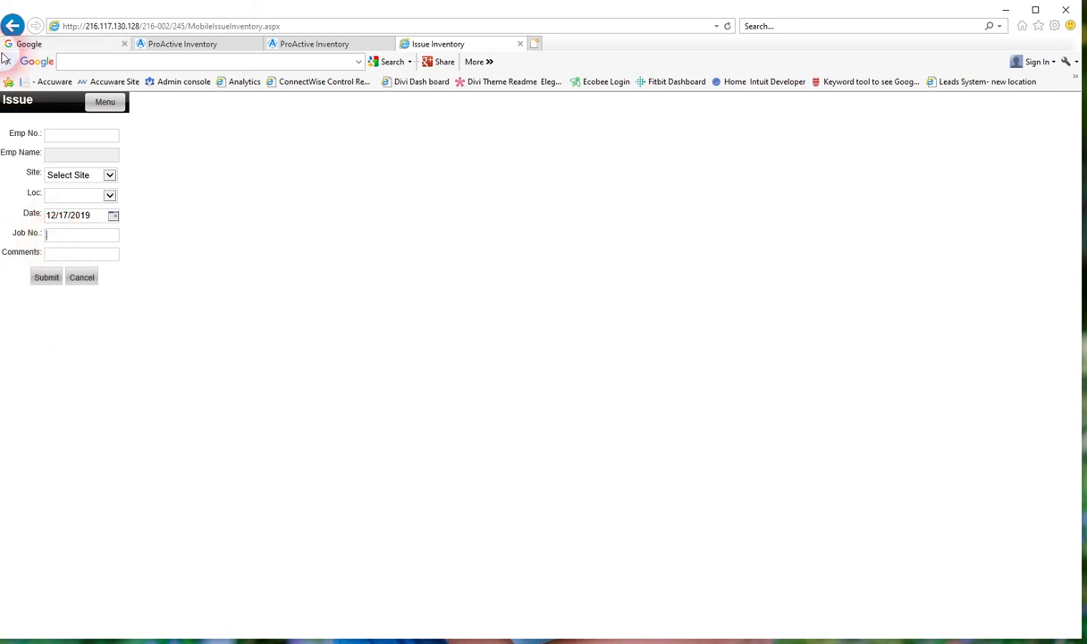
left_click(13, 25)
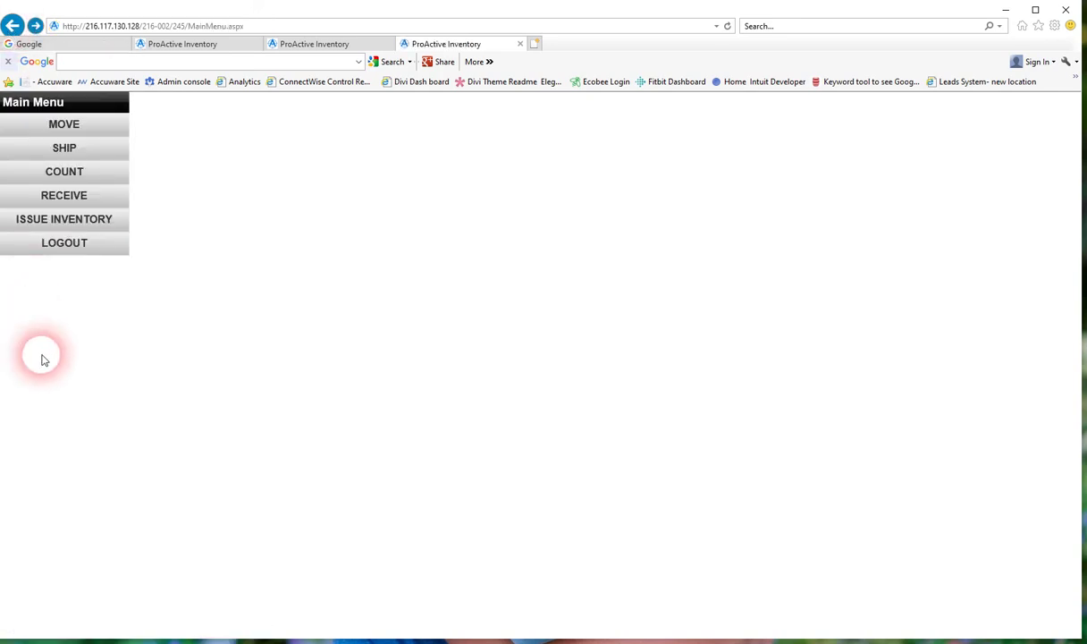
- View the mobile Move form's destination and scan fields, and go back out of the mobile application to the Reports page
left_click(70, 126)
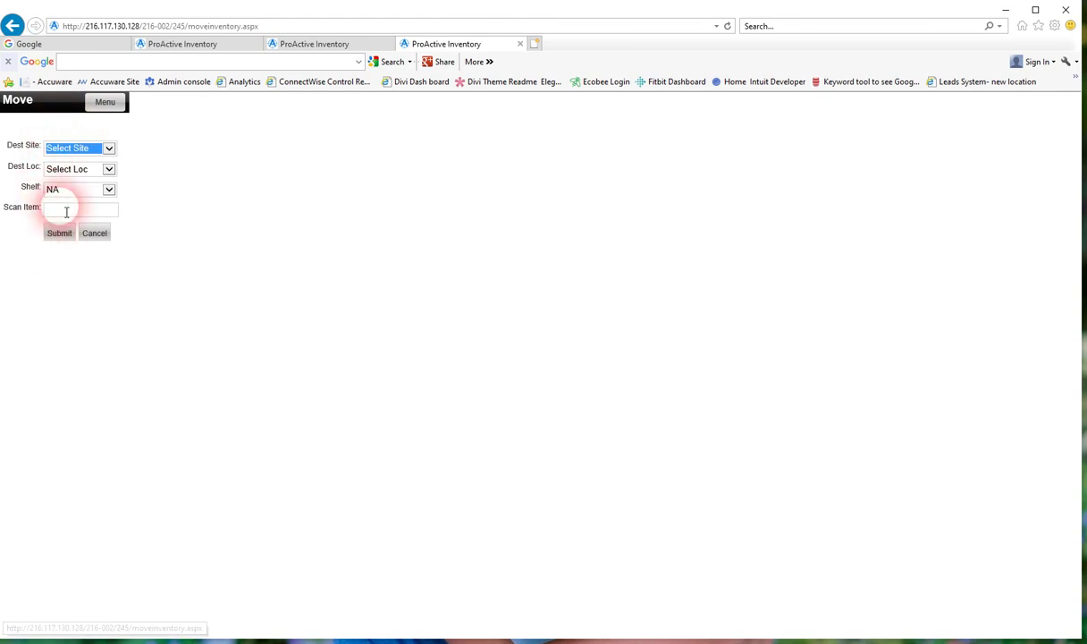
left_click(13, 24)
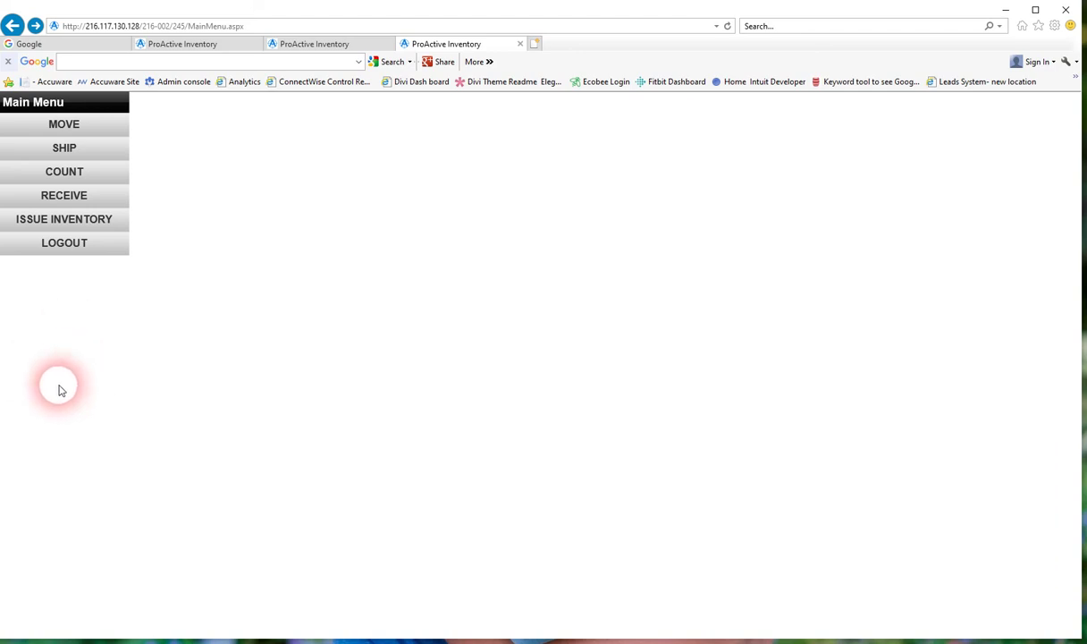
left_click(14, 25)
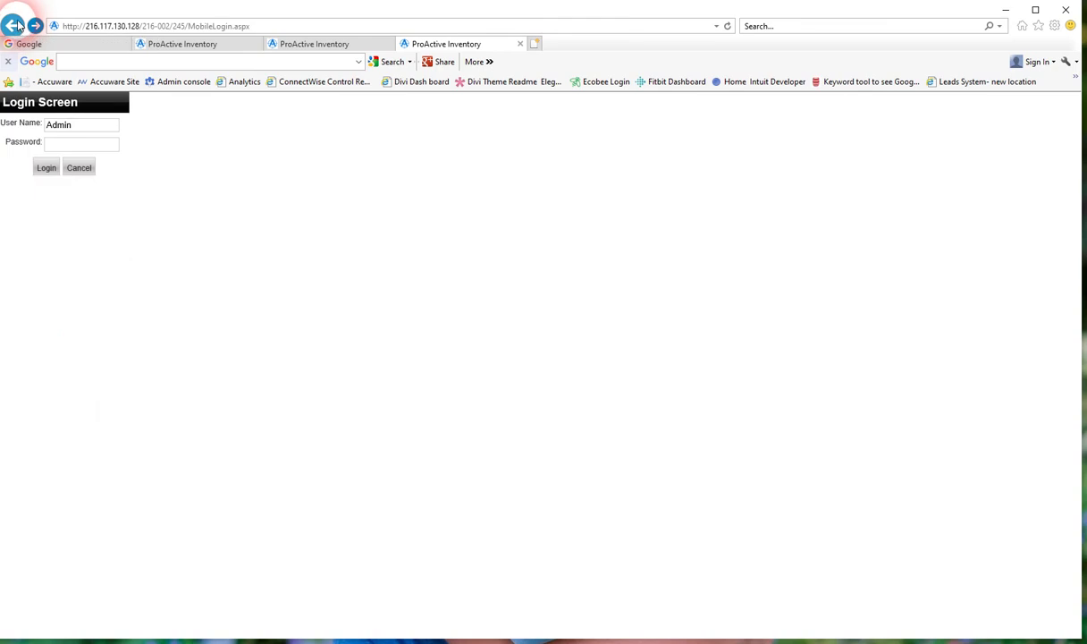
left_click(12, 26)
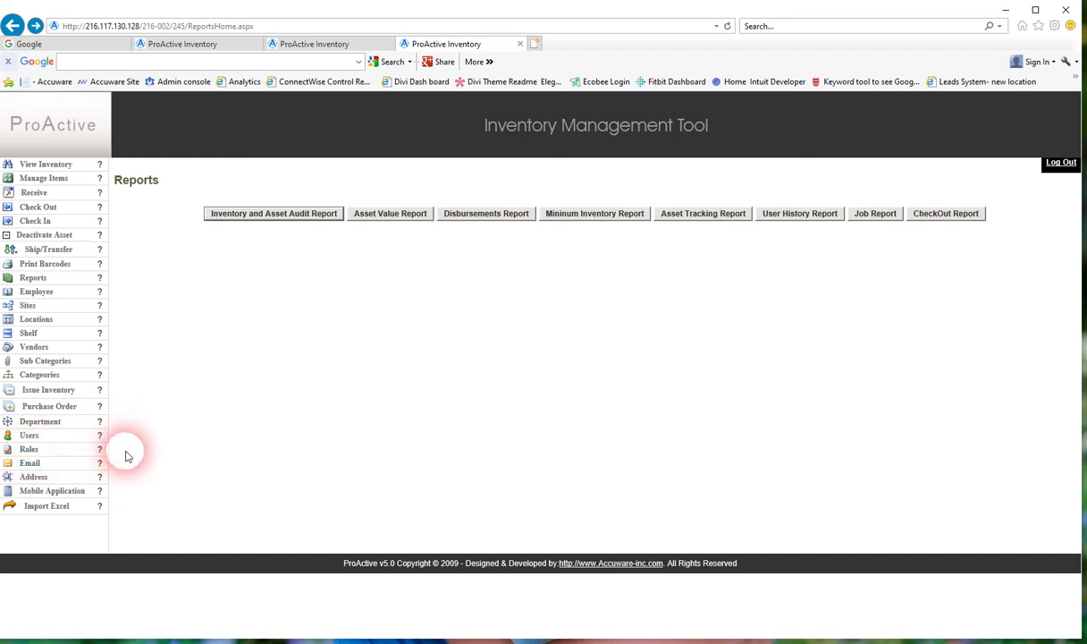
- Open the Manage Items list and sort it by Item ID in descending order, and by Item Description in ascending order
left_click(37, 182)
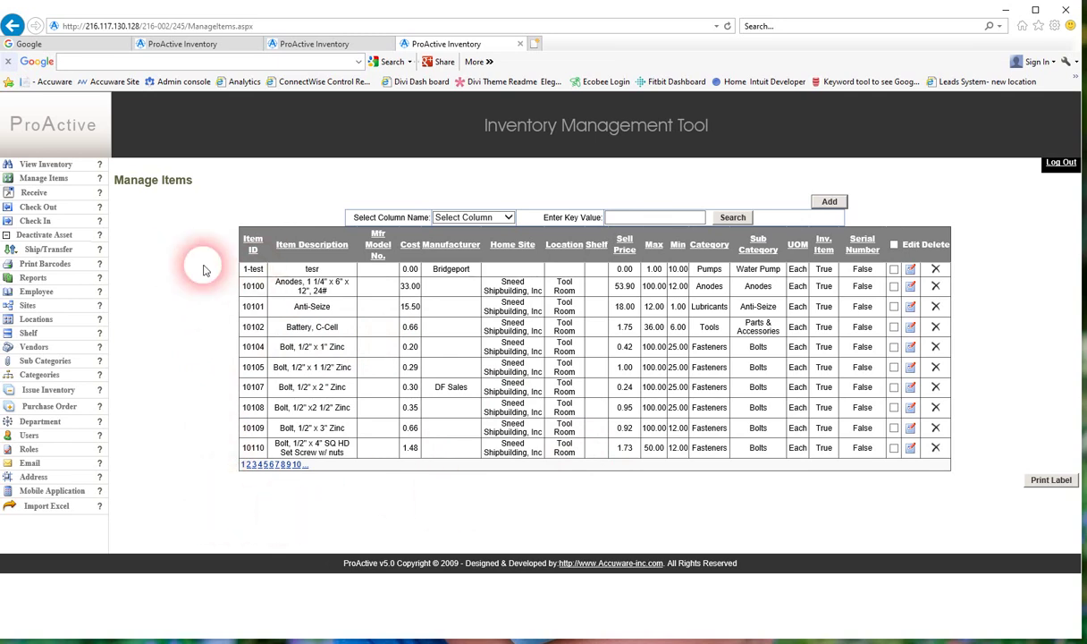
left_click(254, 248)
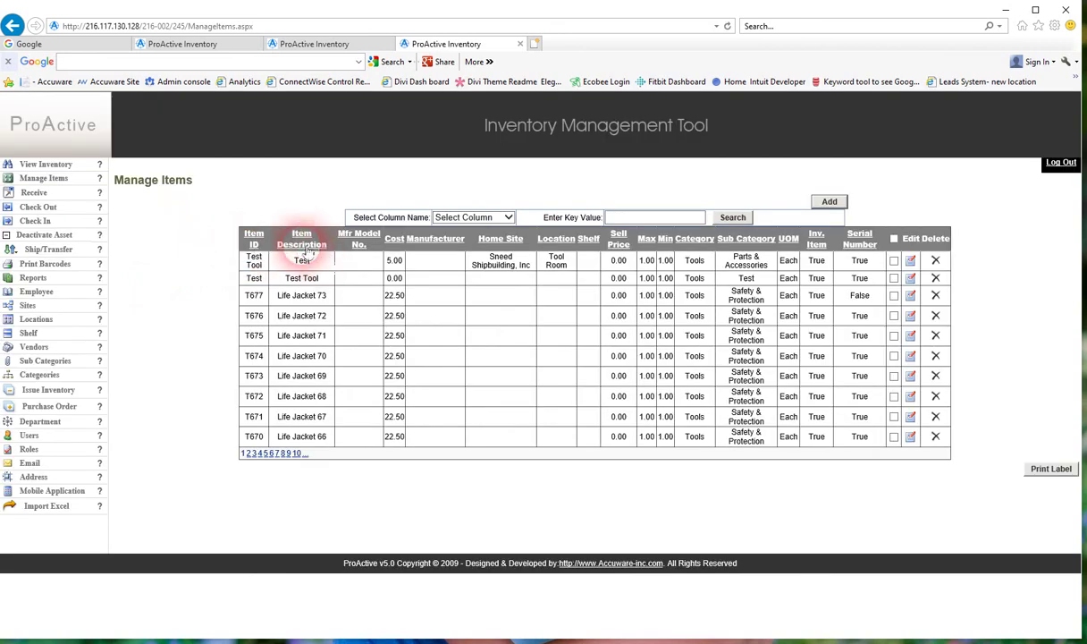
left_click(302, 245)
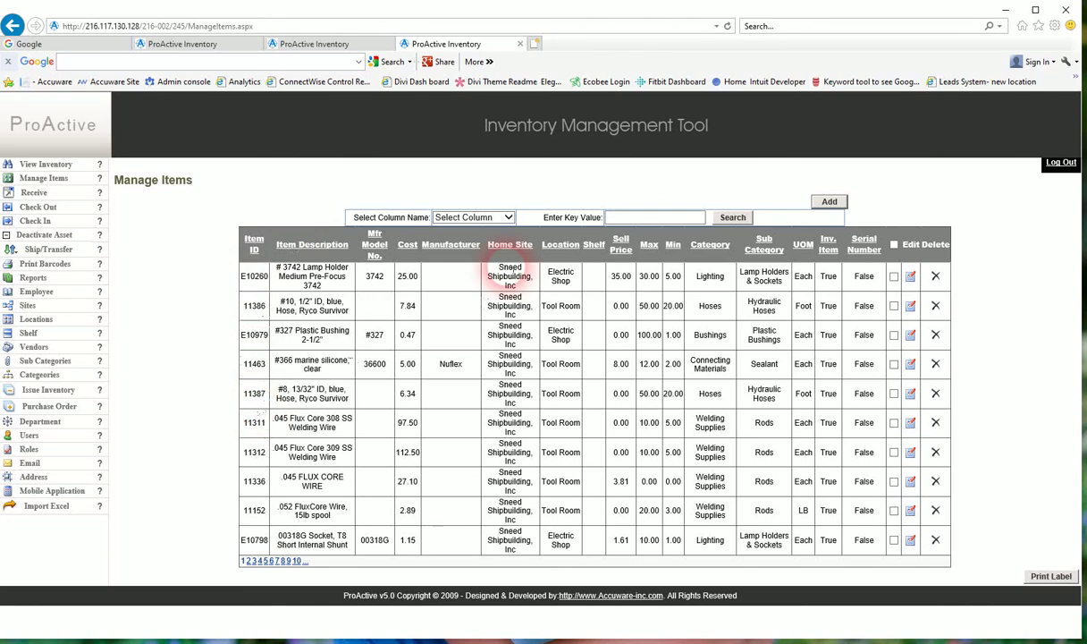
- Set the item search column to Item ID and place the cursor in the empty key value field
left_click(662, 219)
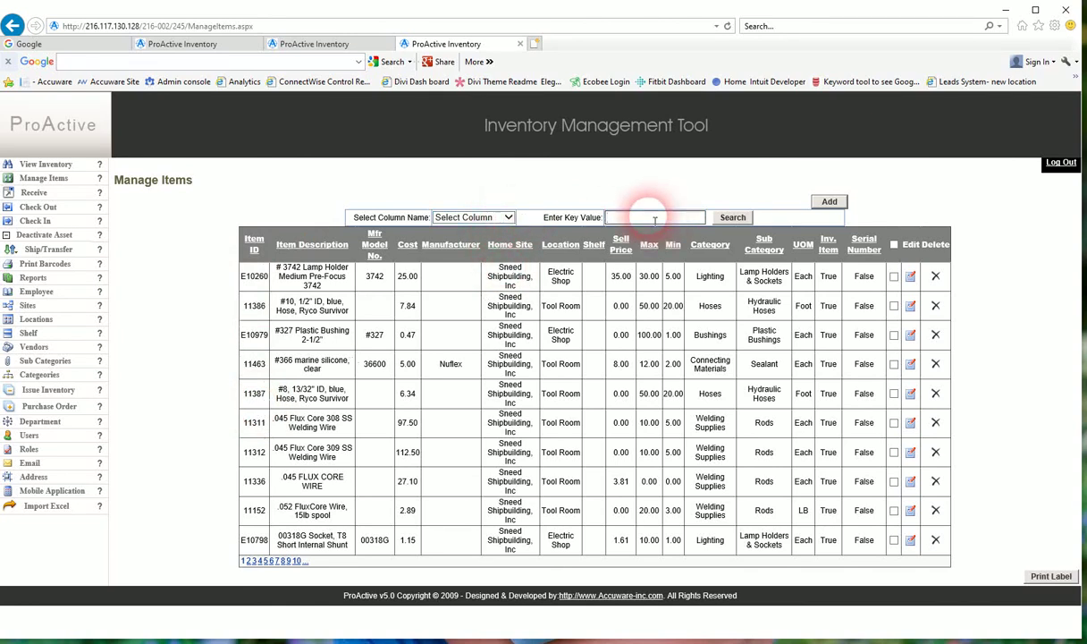
left_click(508, 217)
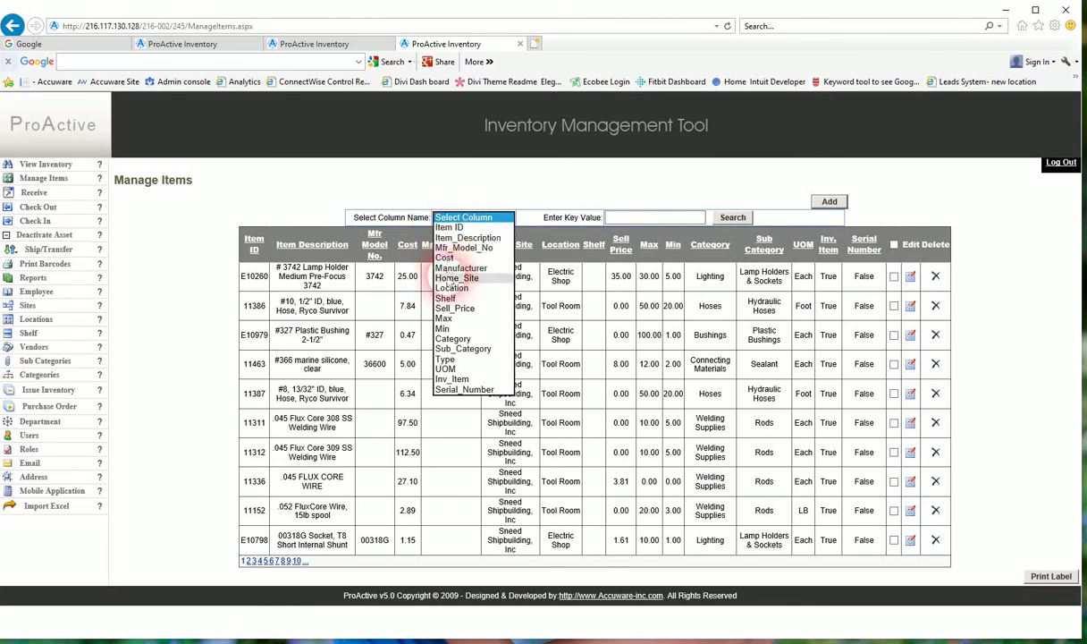
left_click(449, 227)
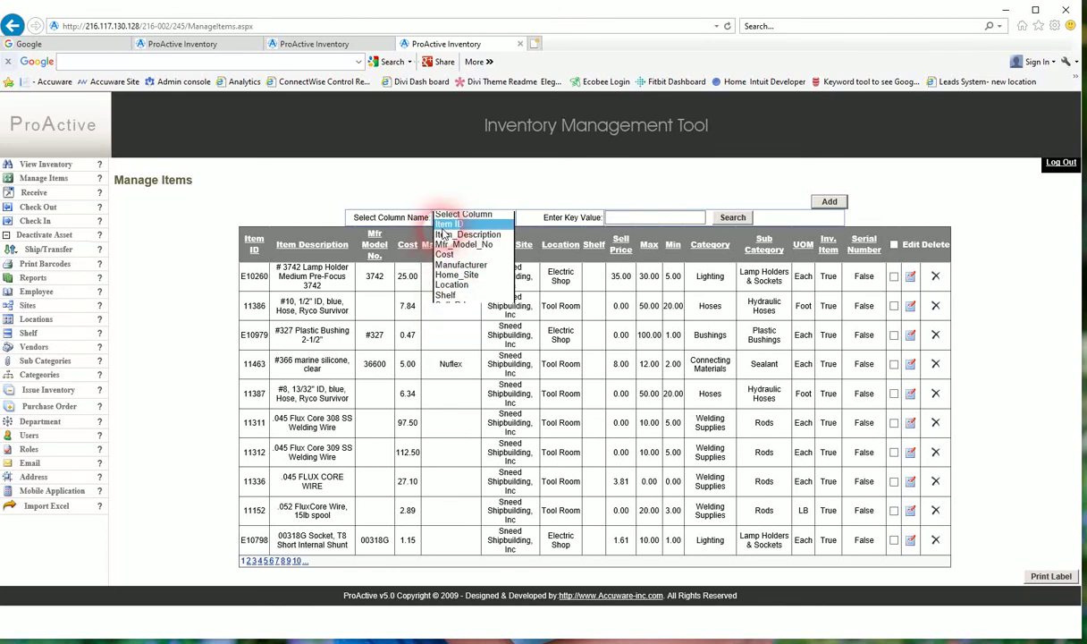
left_click(625, 221)
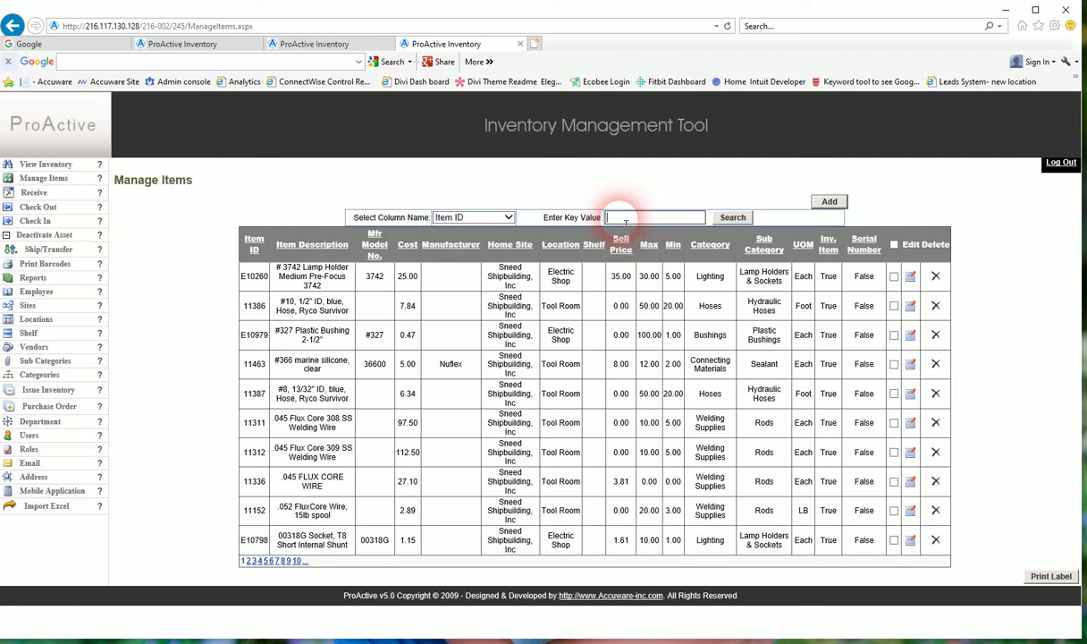
left_click(172, 431)
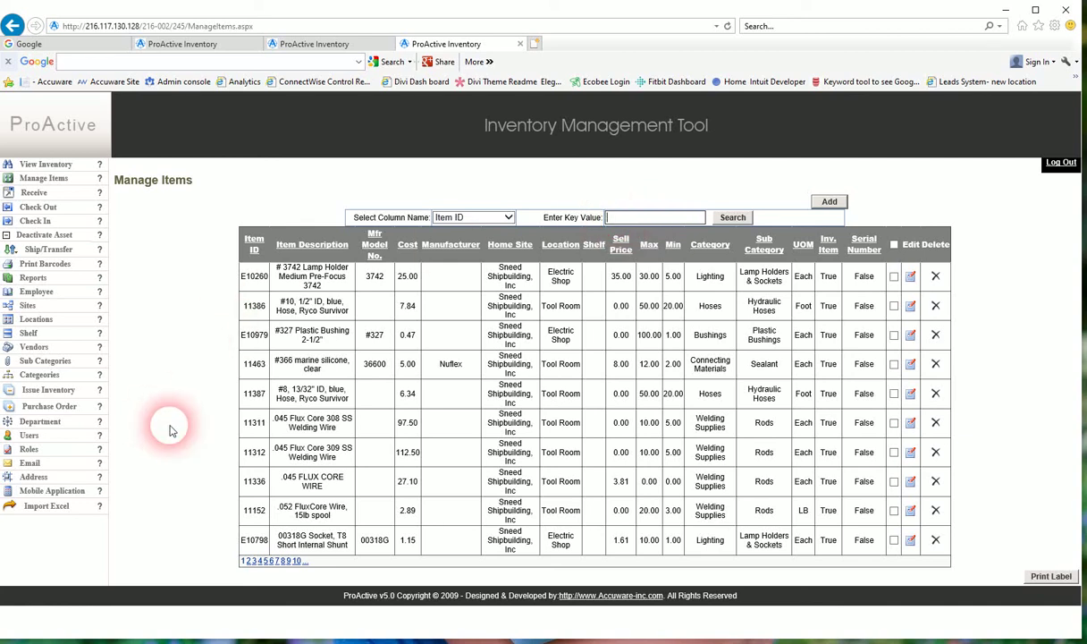